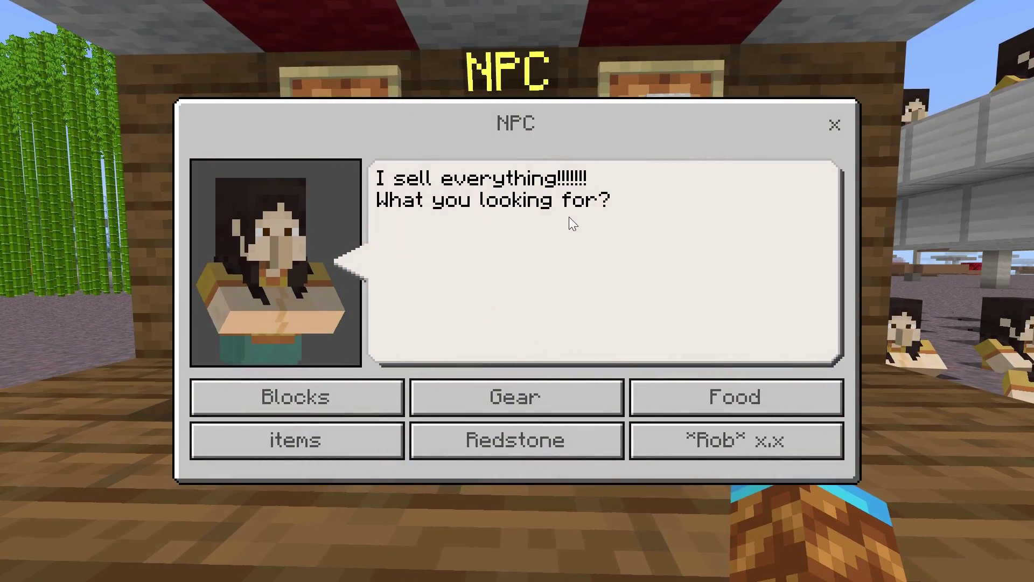
# Step: Browse the shop NPC's gear dialogue through Tools, viewing the Netherite page and returning to open the Diamond page
pyautogui.click(489, 397)
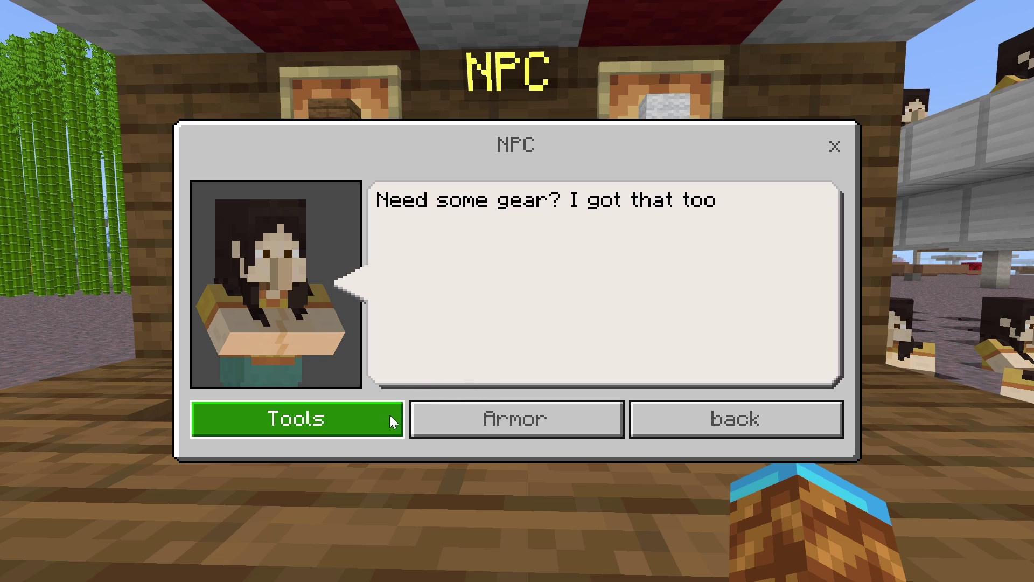
pyautogui.click(374, 419)
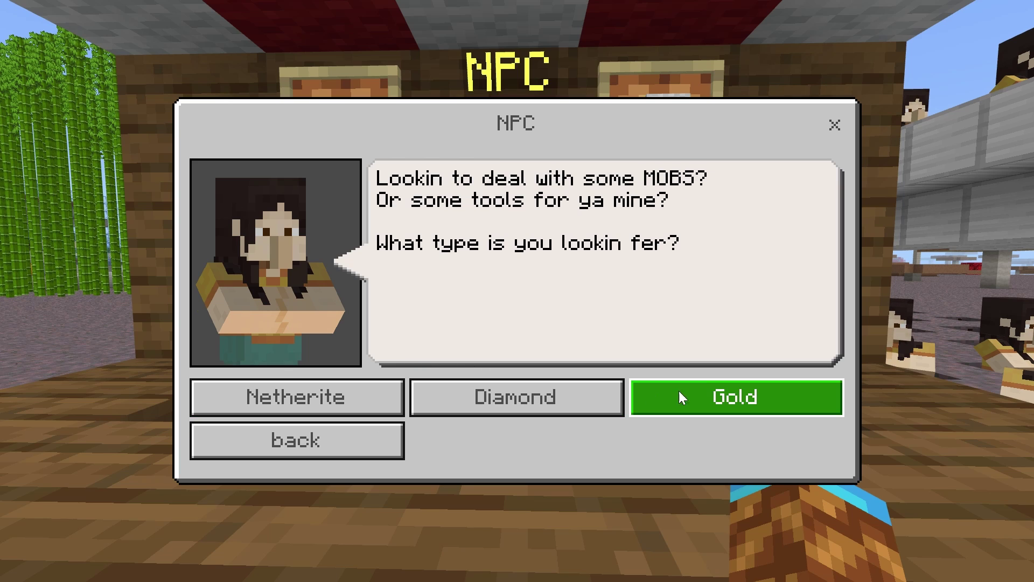
pyautogui.click(369, 403)
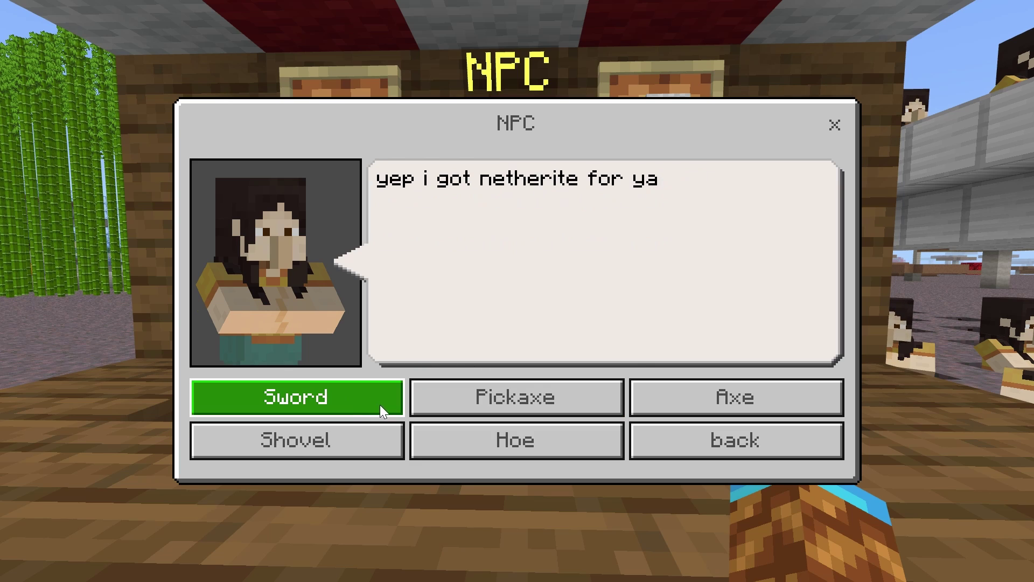
pyautogui.click(682, 445)
pyautogui.click(529, 395)
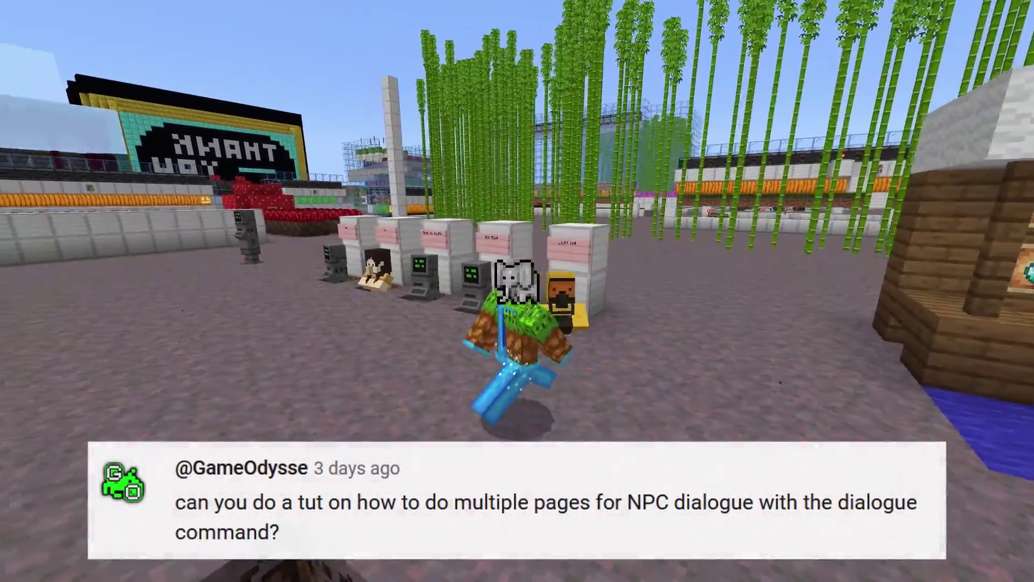
# Step: Walk to the standalone robot NPC, answer Yes to its adventure question and choose Jungle as the quest location
pyautogui.hotkey('w', 'a')
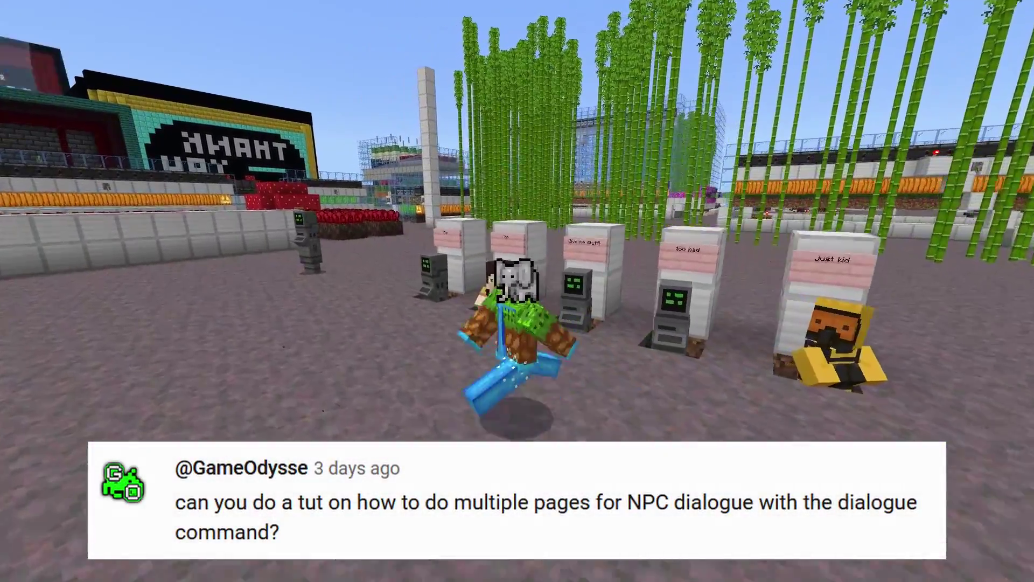
pyautogui.hotkey('w', 'a')
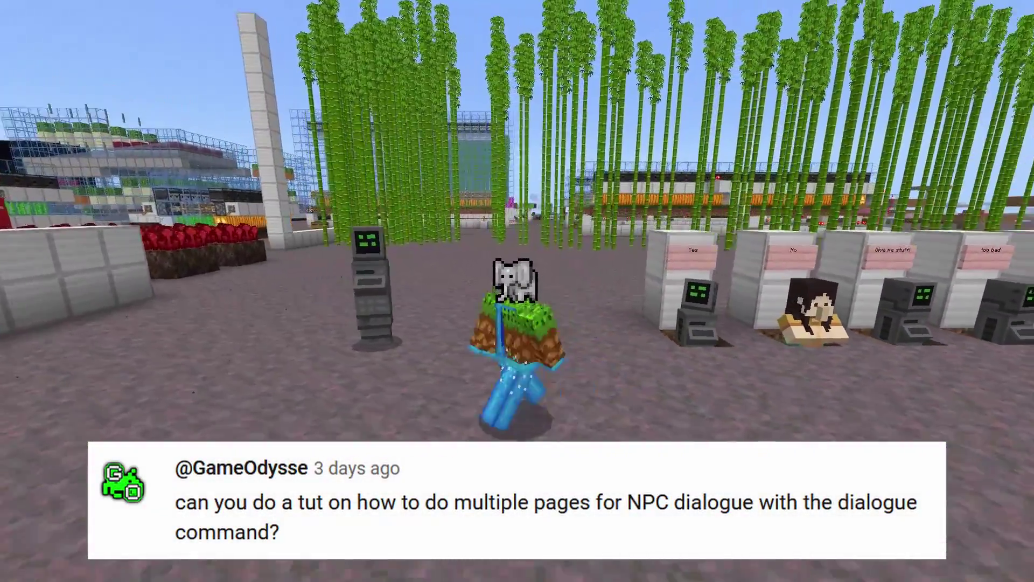
pyautogui.press('w')
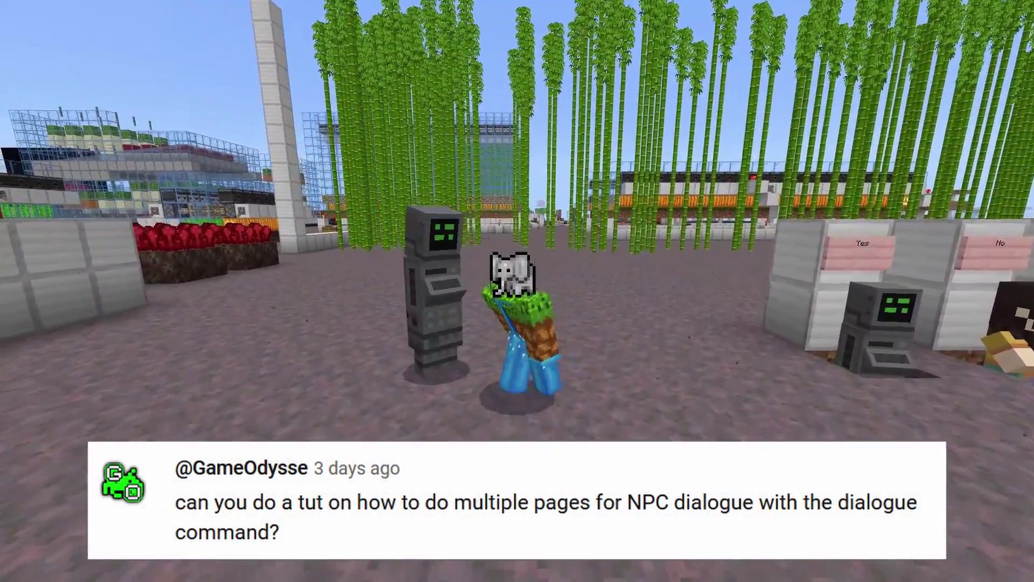
pyautogui.press('w')
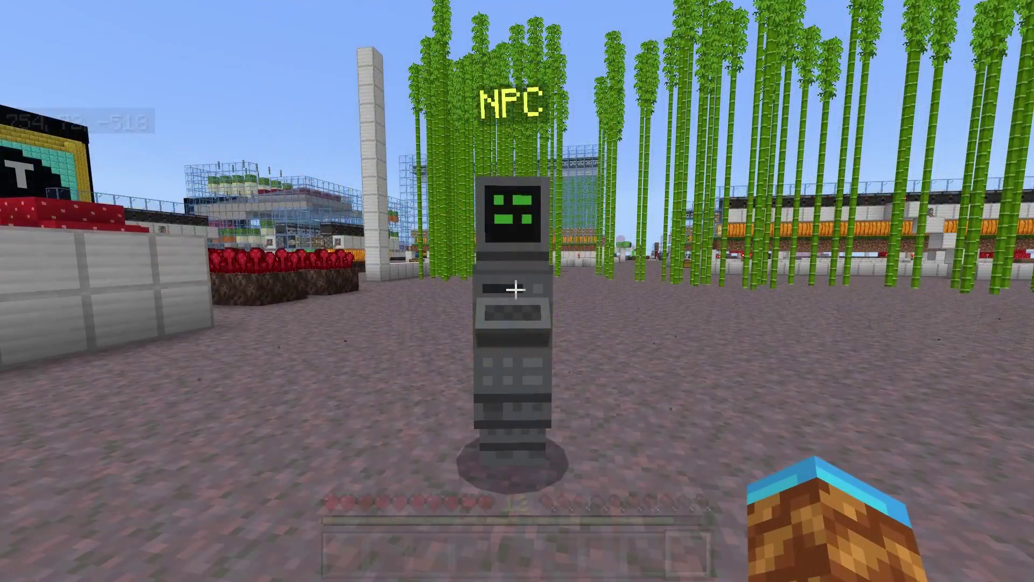
pyautogui.rightClick(515, 290)
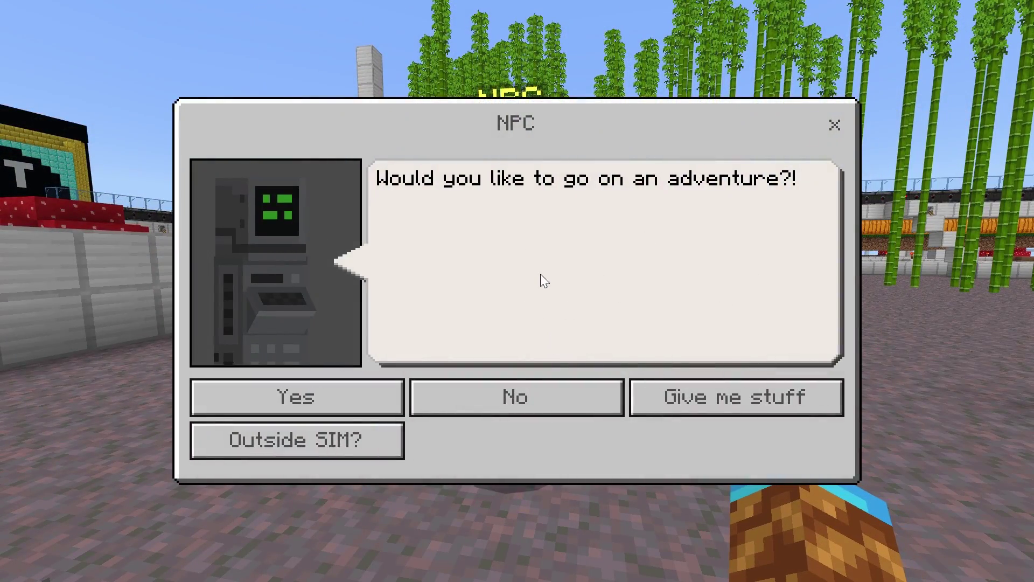
pyautogui.click(334, 399)
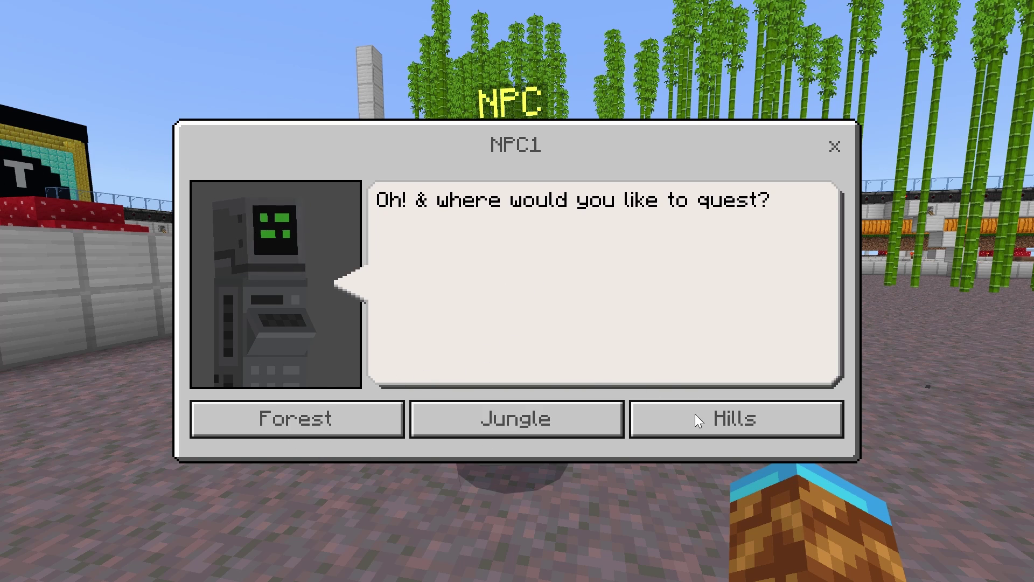
pyautogui.click(542, 418)
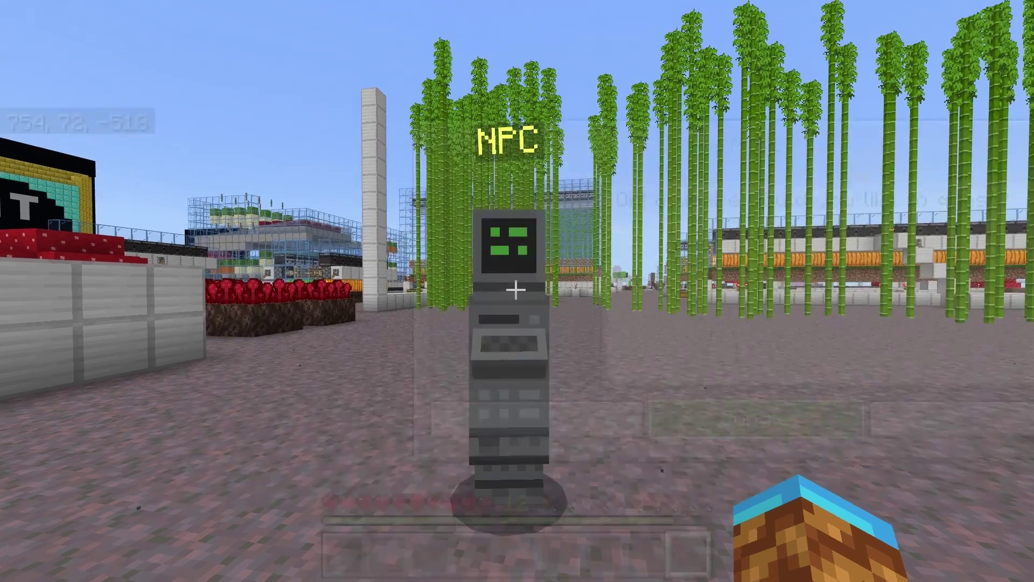
# Step: Talk to the robot NPC again, answer No to the adventure question and close its reply
pyautogui.rightClick(512, 289)
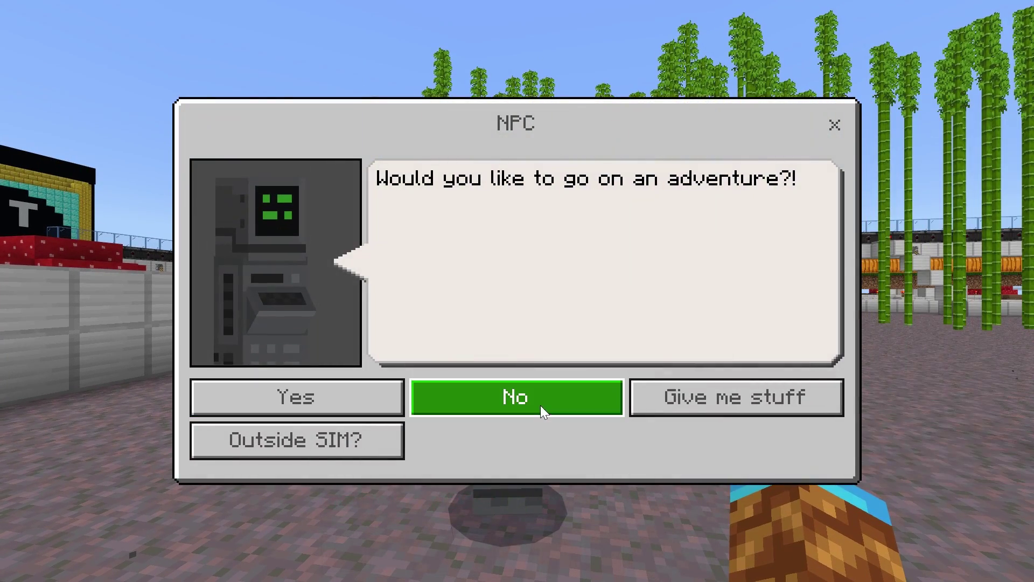
pyautogui.click(528, 399)
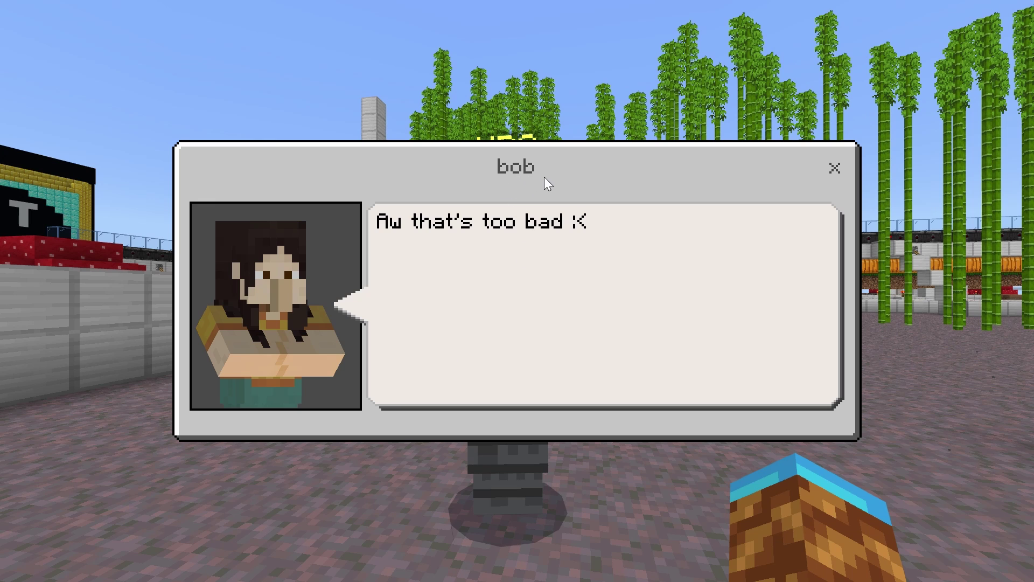
pyautogui.press('Escape')
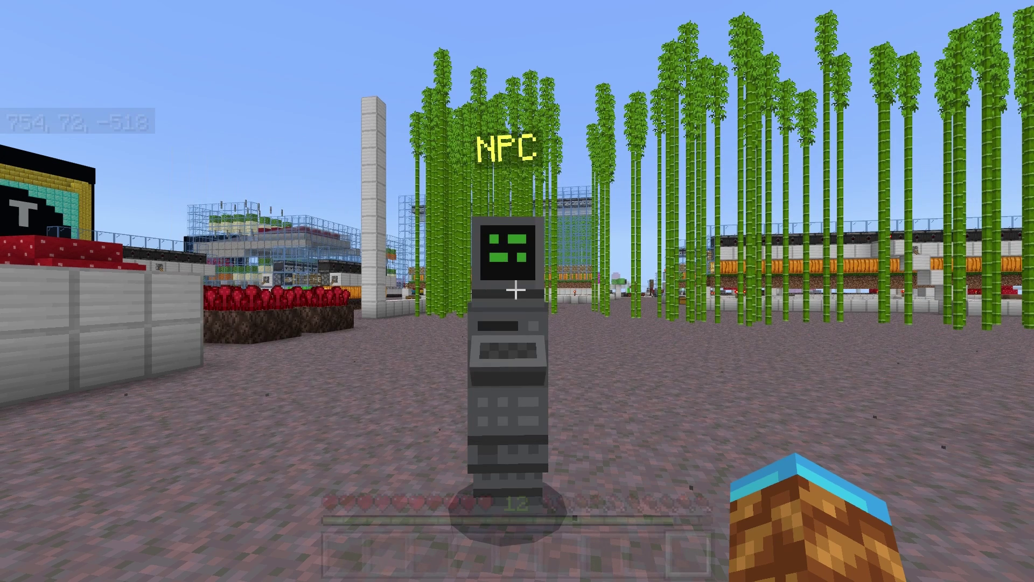
# Step: Test the robot NPC's "Give me stuff" branch with the "Just kidding" answer, and close the reply
pyautogui.rightClick(517, 291)
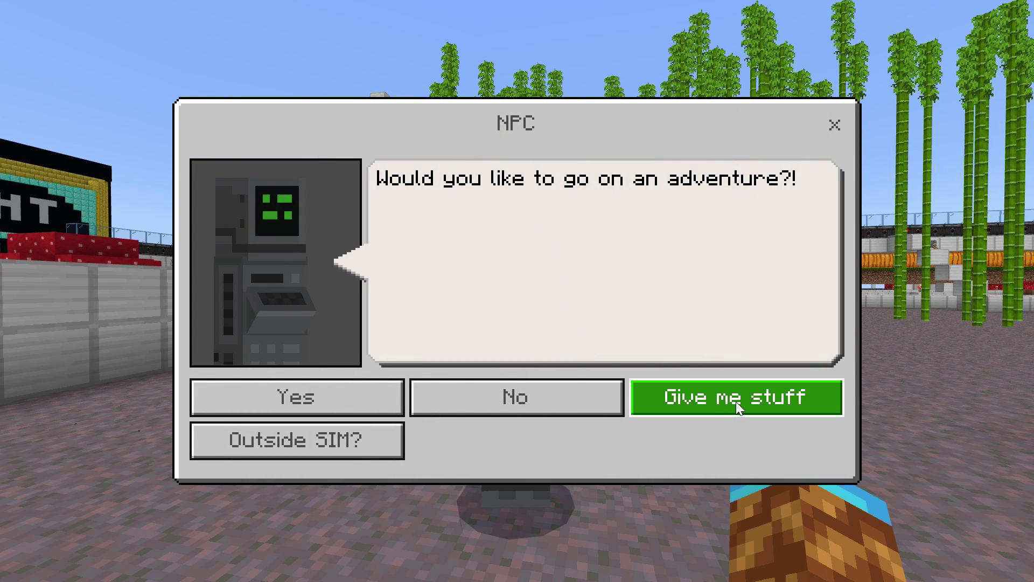
pyautogui.click(736, 401)
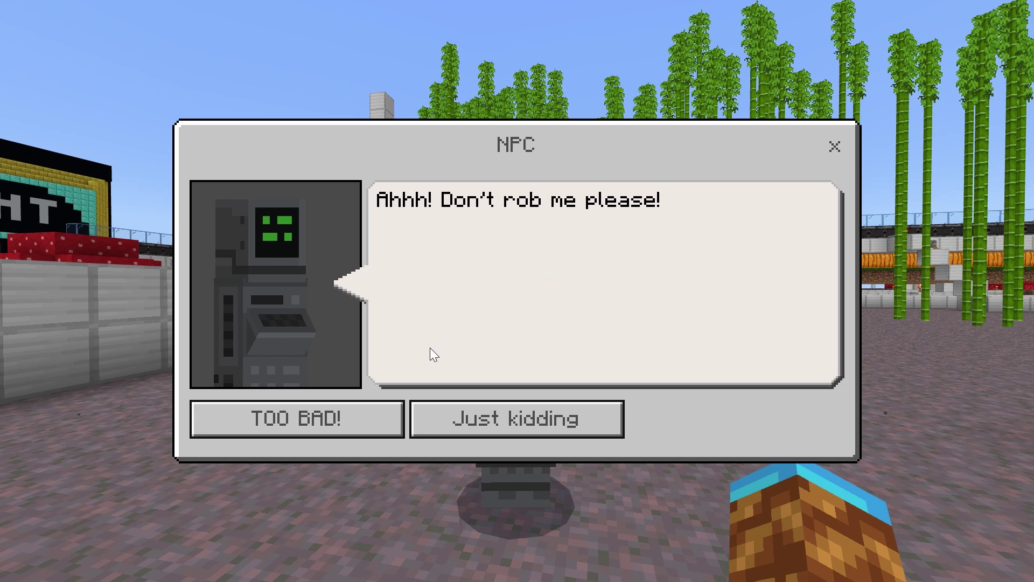
pyautogui.click(518, 418)
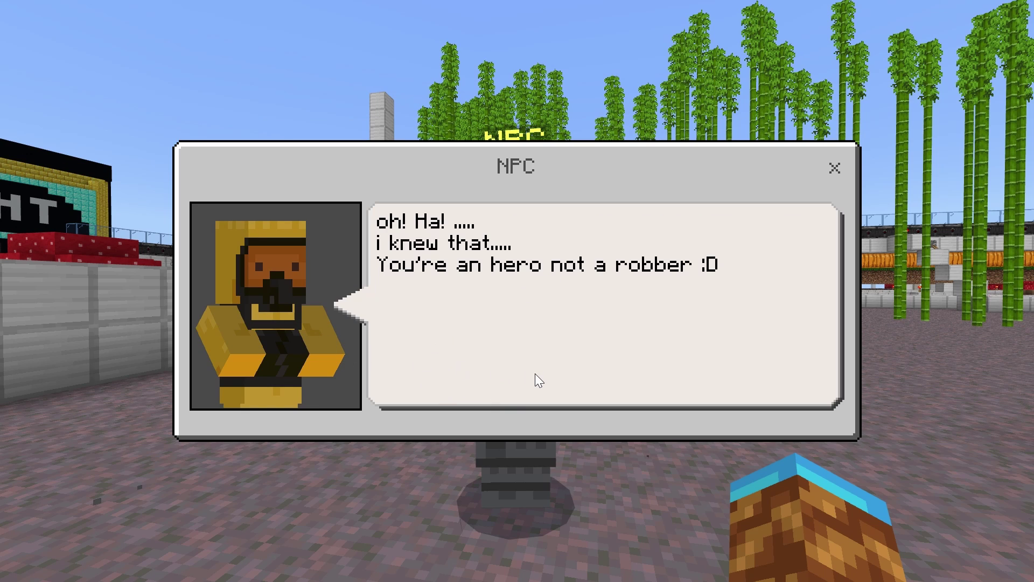
pyautogui.press('Escape')
# Step: Ask the robot NPC to "Give me stuff", answer "TOO BAD!", then close the reply and back away
pyautogui.rightClick(517, 291)
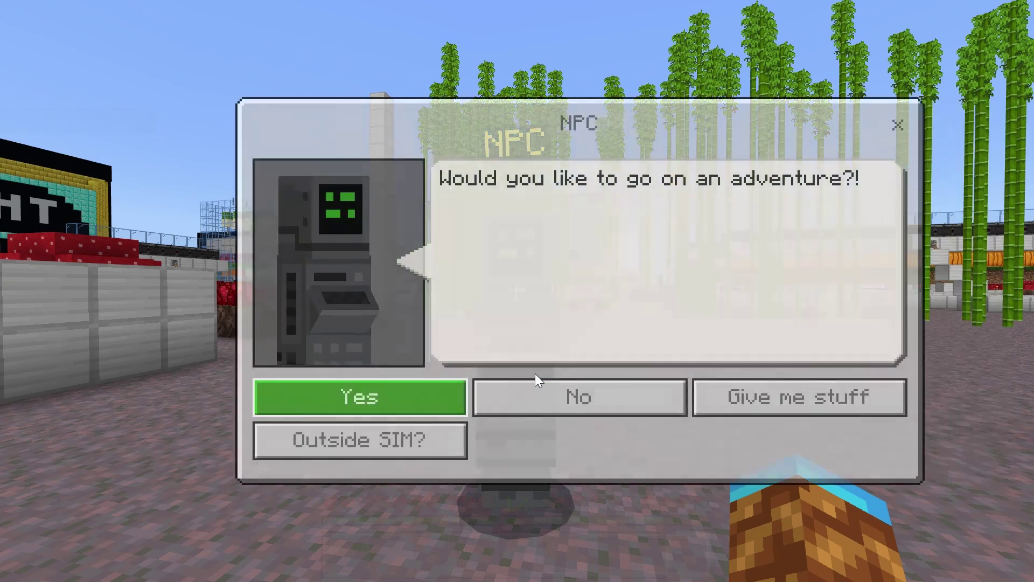
pyautogui.click(700, 394)
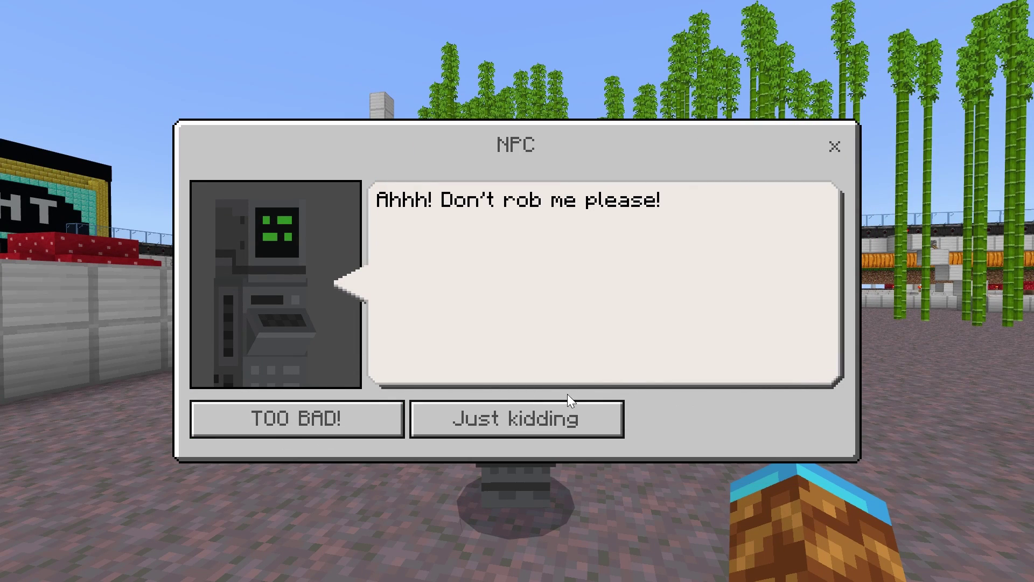
pyautogui.click(348, 423)
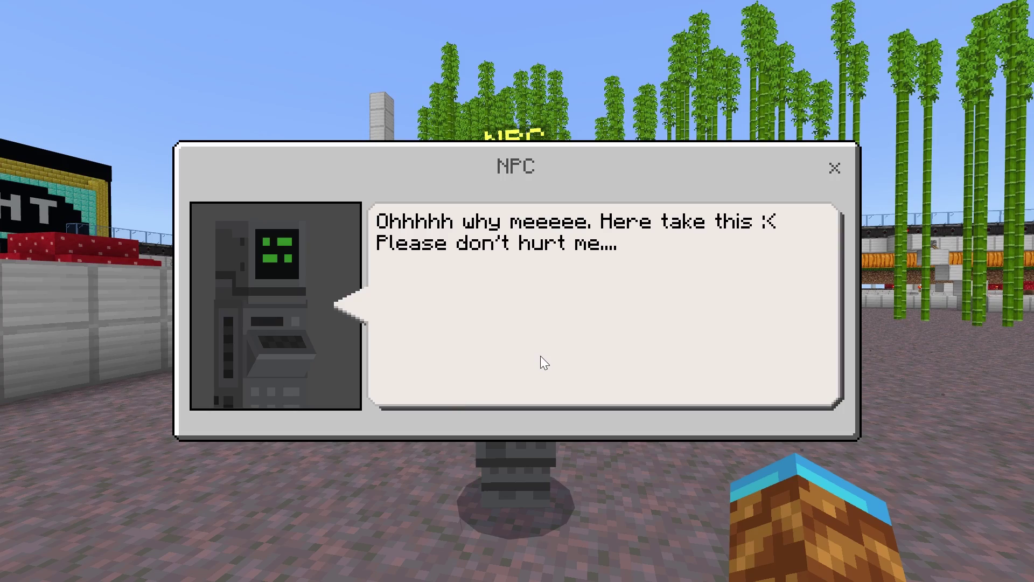
pyautogui.press('Escape')
pyautogui.press('s')
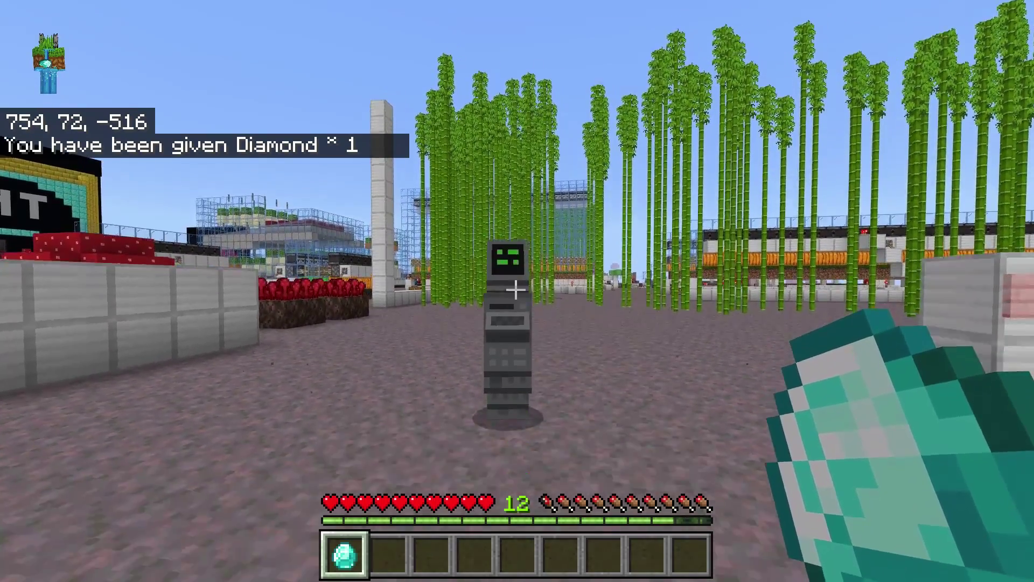
pyautogui.press('space')
pyautogui.press('space')
pyautogui.press('space')
pyautogui.press('space')
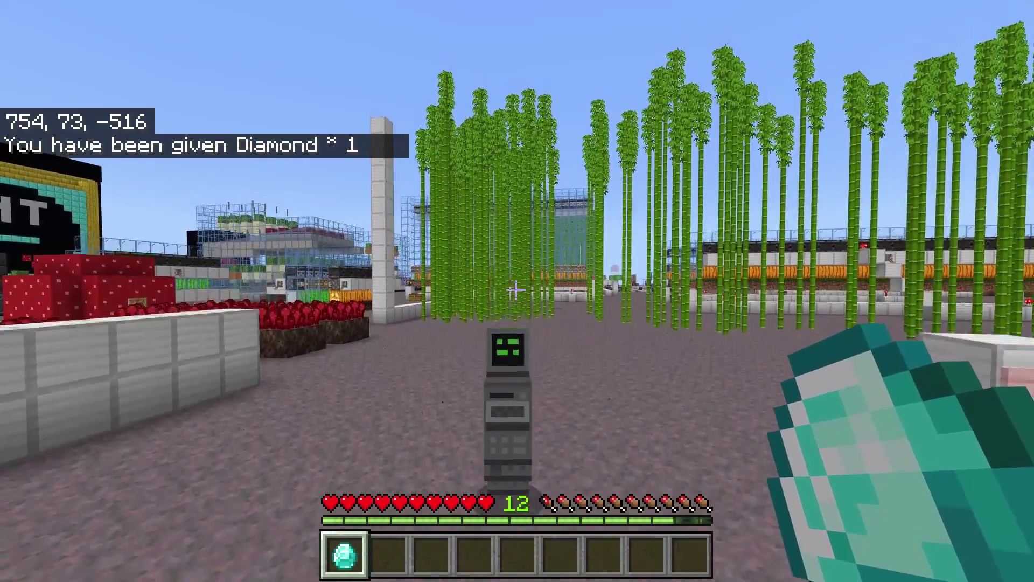
# Step: Go to the row of NPCs sunk in the ground and inspect the dialogue of the one labelled Yes
pyautogui.press('w')
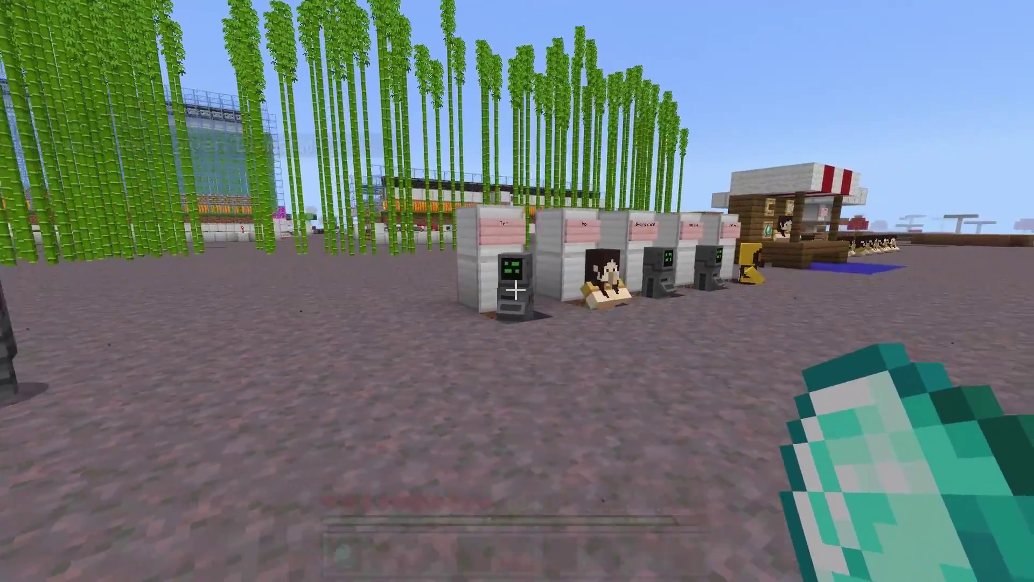
pyautogui.press('w')
pyautogui.press('d')
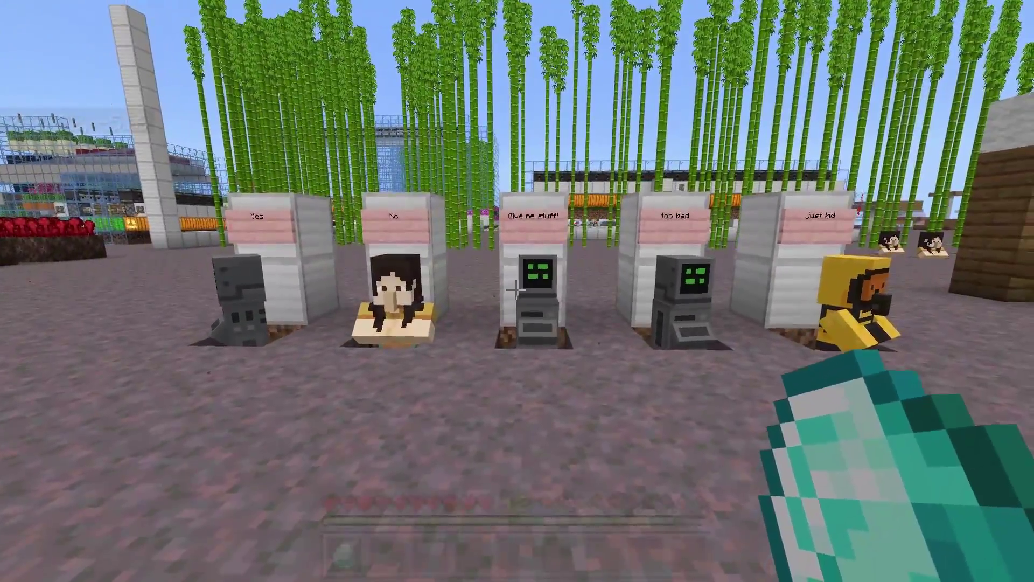
pyautogui.press('w')
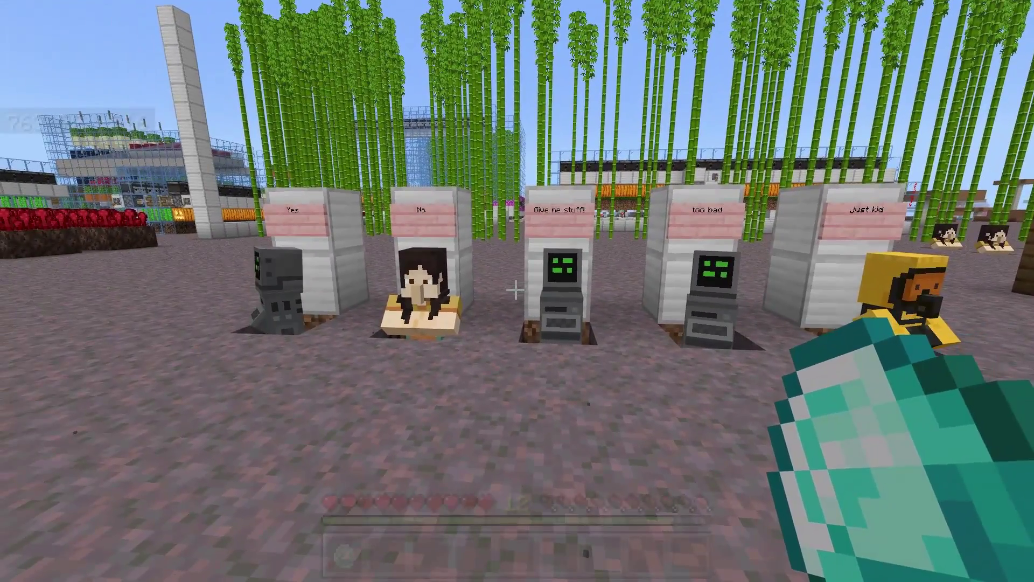
pyautogui.press('w')
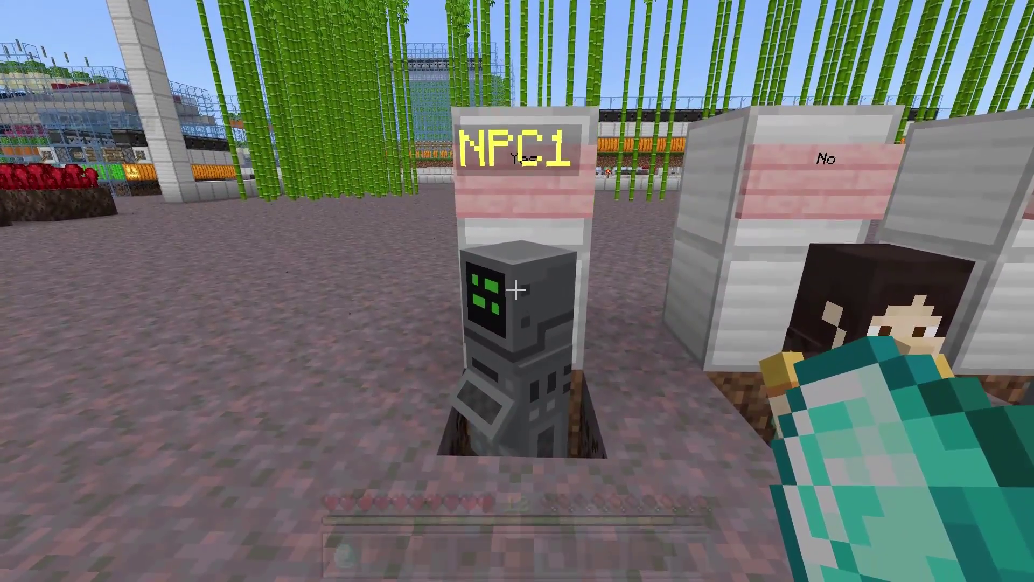
pyautogui.rightClick(516, 289)
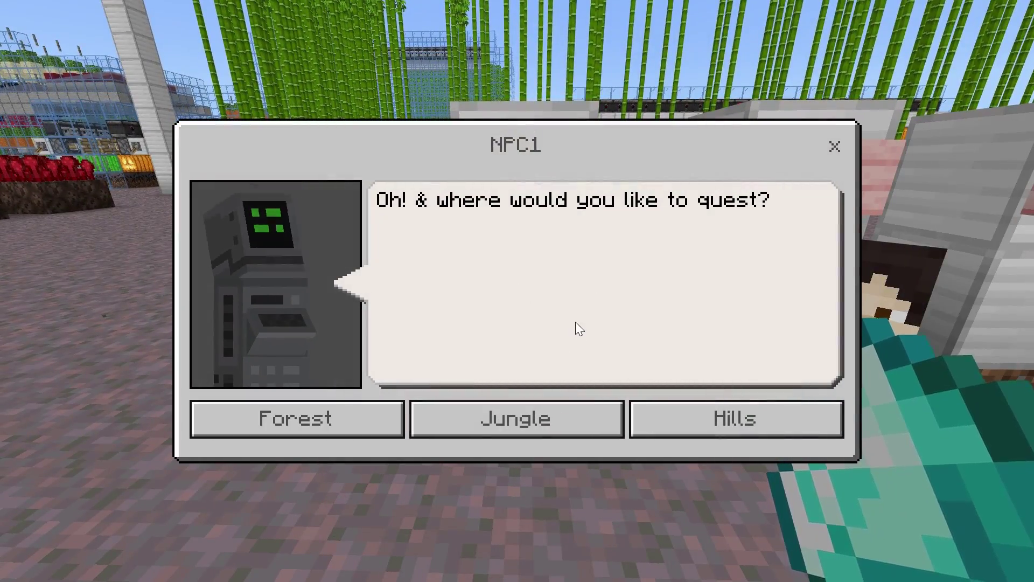
pyautogui.press('Escape')
# Step: Inspect the dialogues of the sunken NPCs labelled No and "Give me stuff!"
pyautogui.press('d')
pyautogui.rightClick(517, 291)
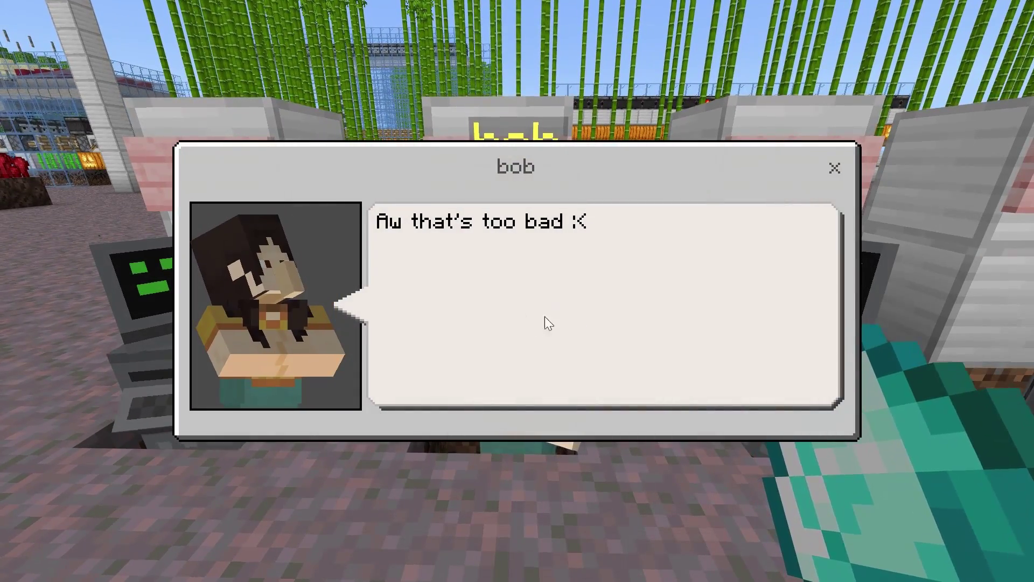
pyautogui.press('Escape')
pyautogui.press('d')
pyautogui.rightClick(517, 291)
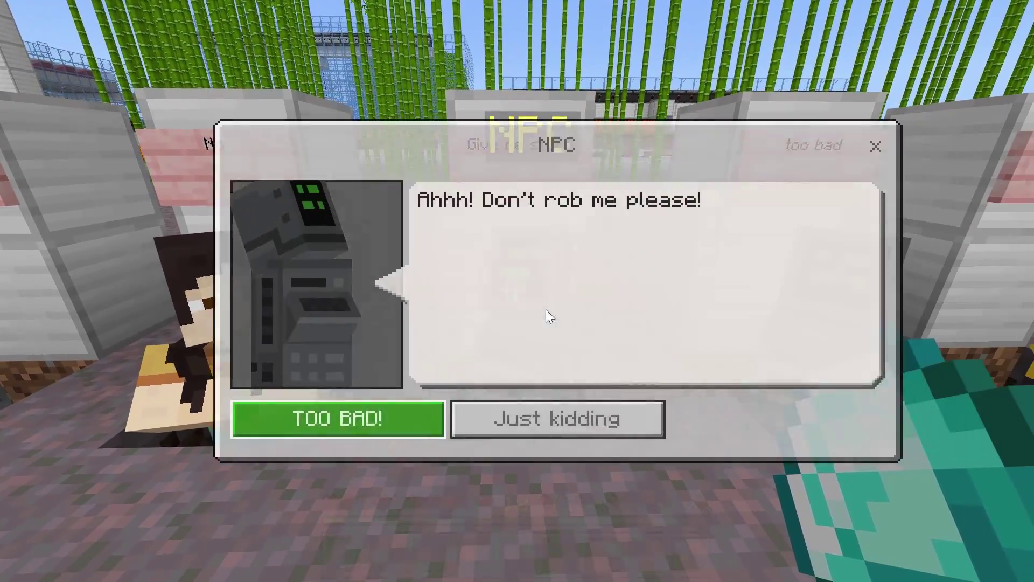
pyautogui.press('Escape')
# Step: Look over the sunken NPCs labelled "too bad" and "just kid"
pyautogui.press('d')
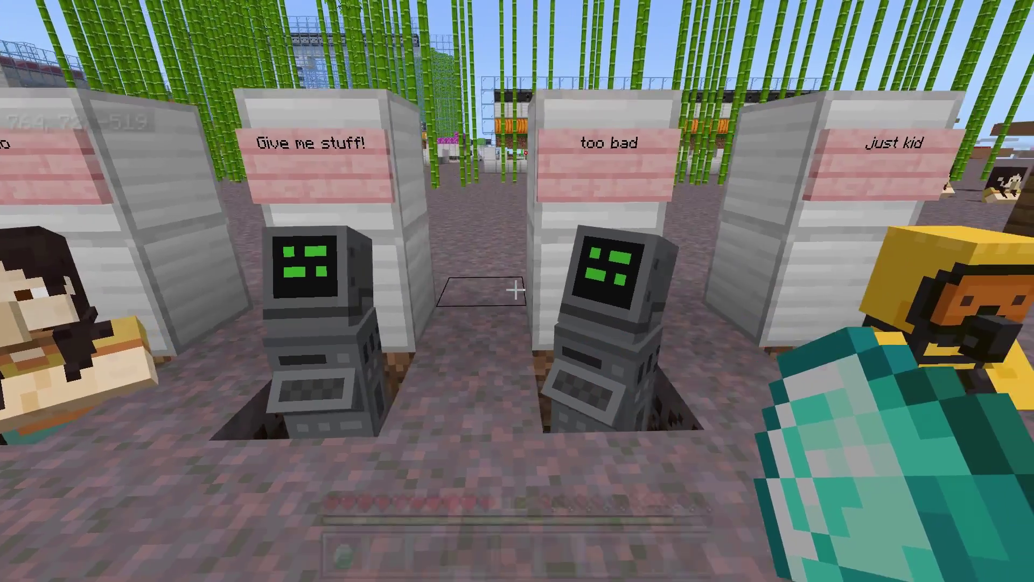
pyautogui.press('d')
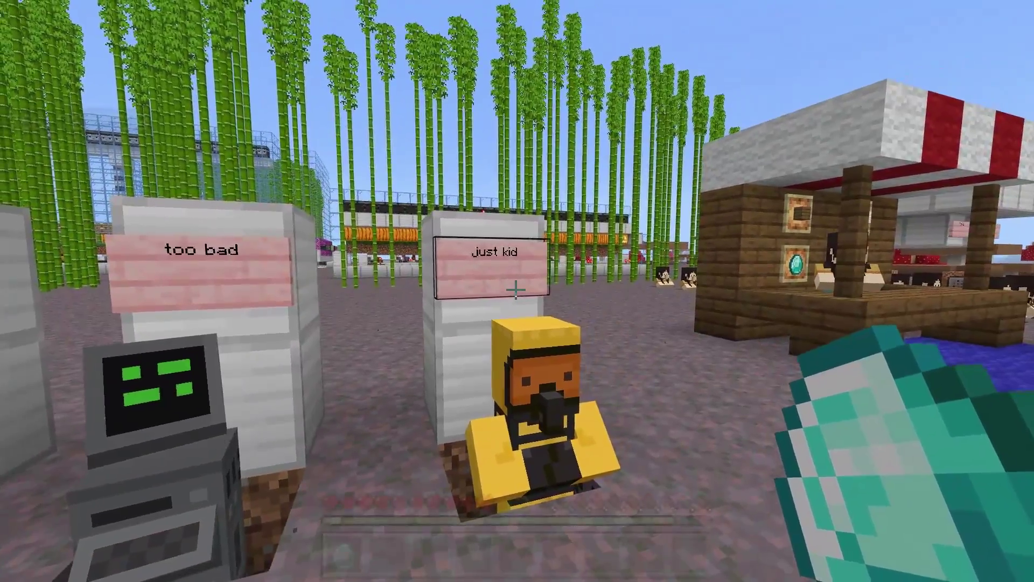
pyautogui.press('a')
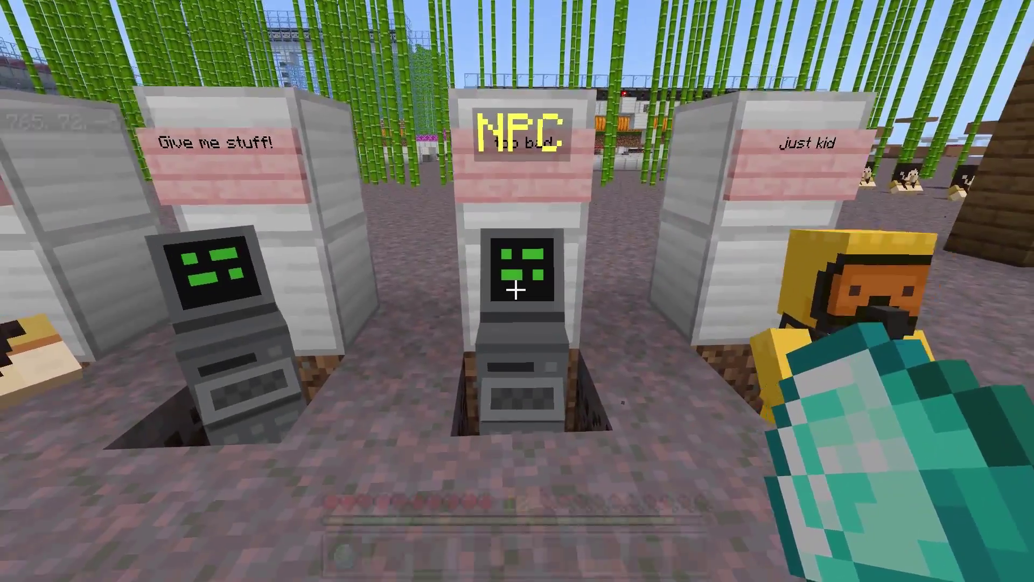
# Step: Walk past the shop stall to the group of NPCs beneath the Tools and Armor signs
pyautogui.press('s')
pyautogui.press('w')
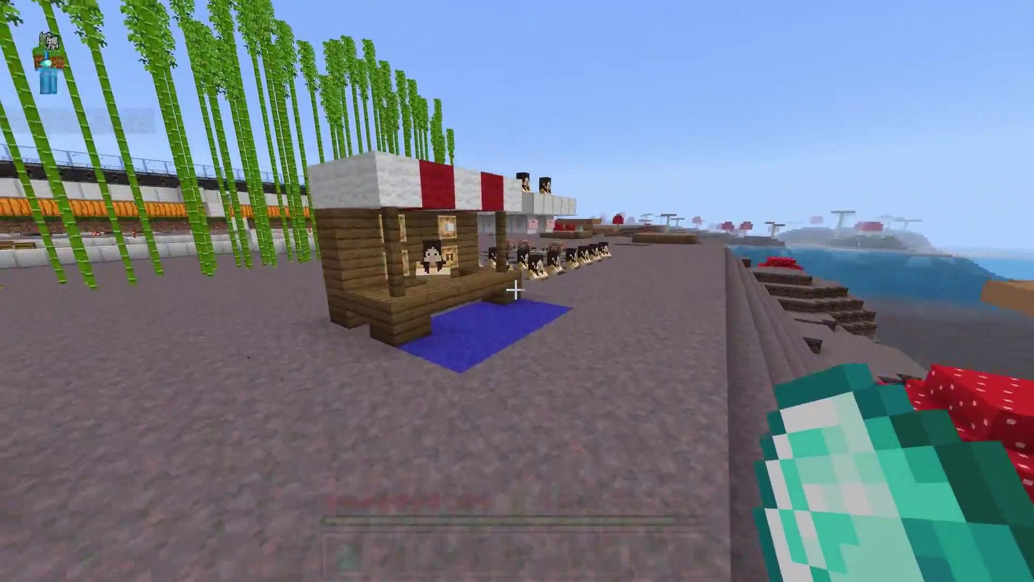
pyautogui.press('w')
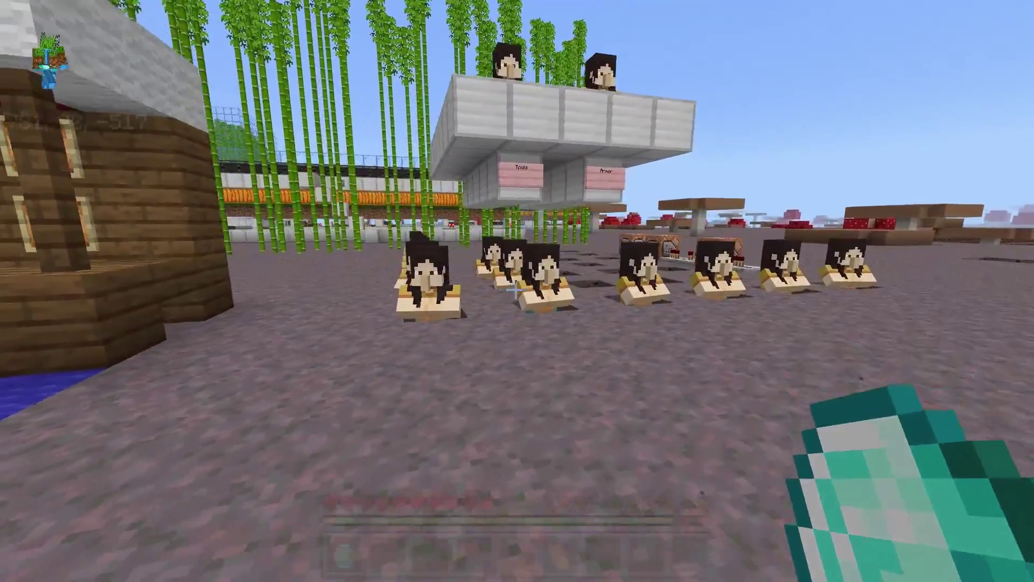
pyautogui.press('w')
pyautogui.press('d')
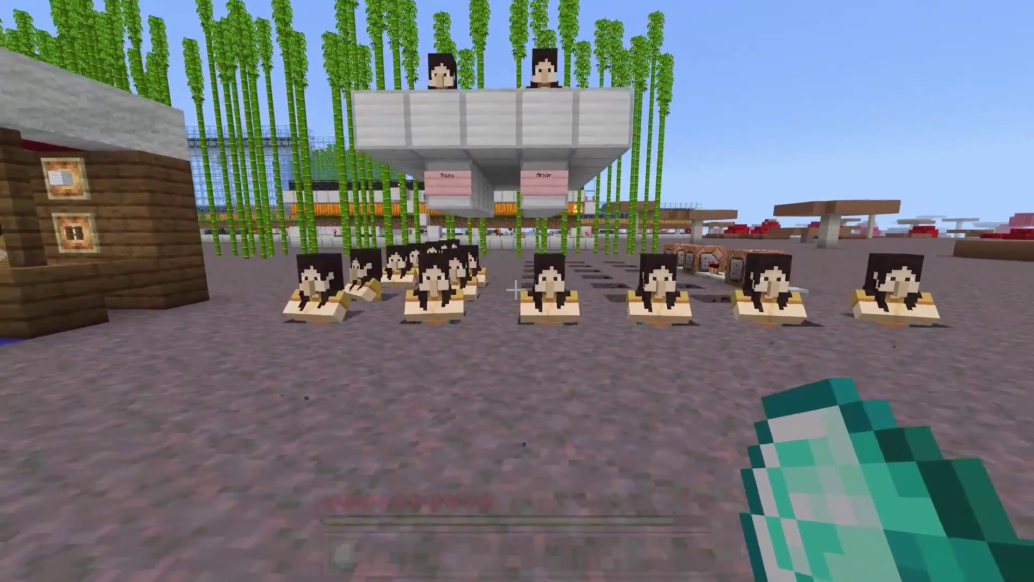
# Step: Look over the NPC group beneath the Tools and Armor signs in third-person view
pyautogui.press('s')
pyautogui.press('F5')
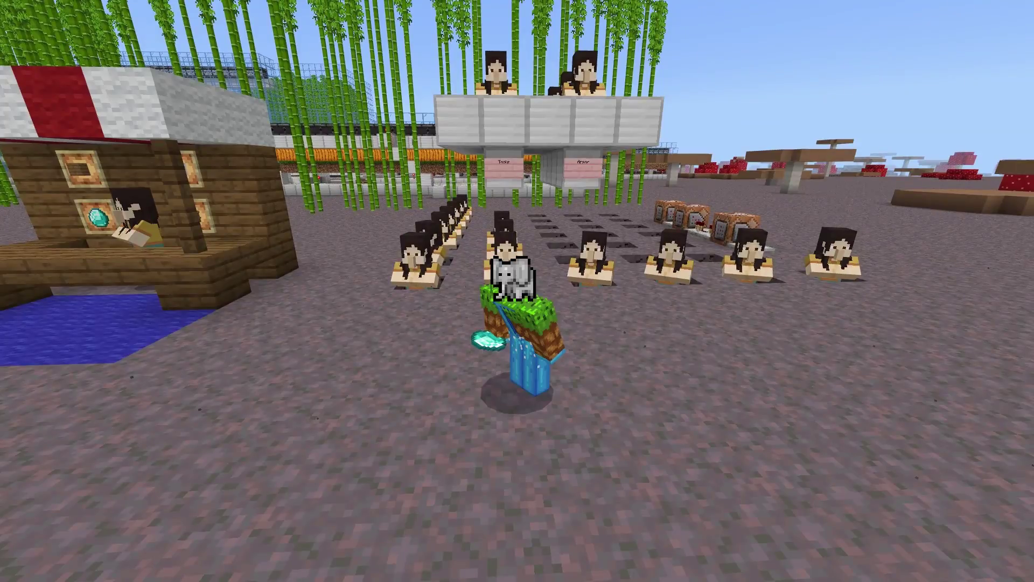
pyautogui.press('d')
pyautogui.press('a')
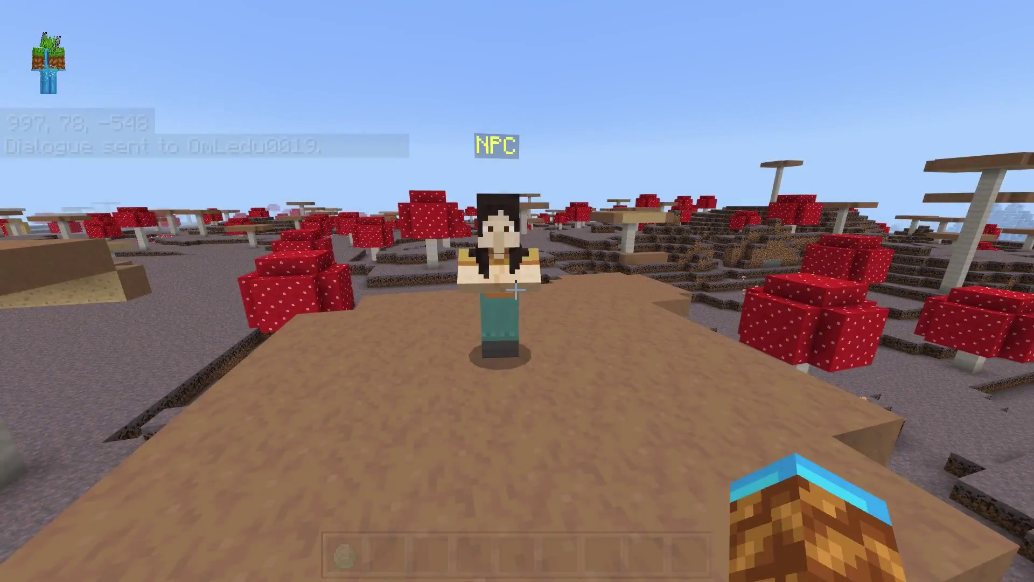
# Step: Travel from the lone NPC to the computer-style NPC and recall the command /dialogue open @e [tag=npc9] @s
pyautogui.press('w')
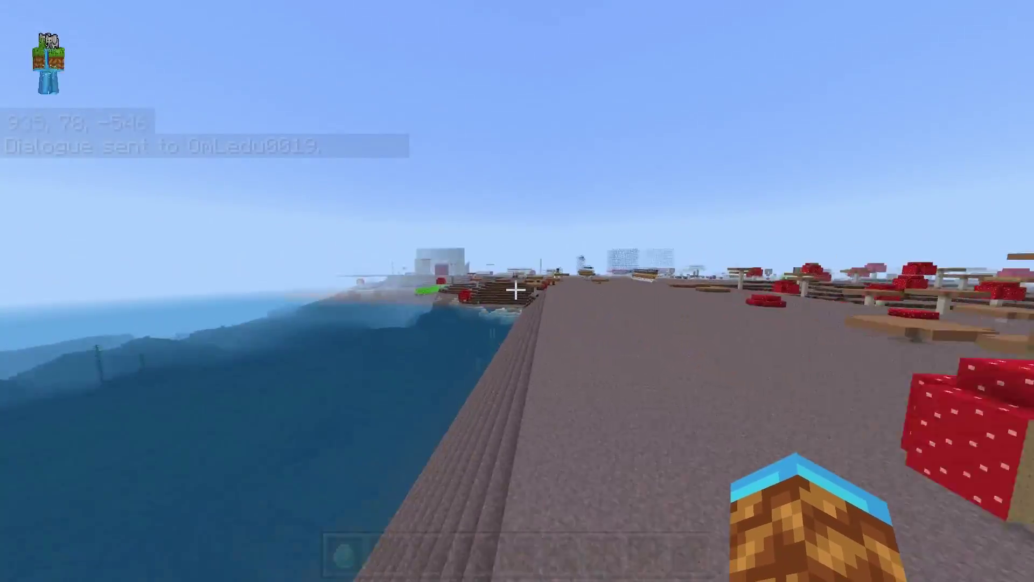
pyautogui.press('w')
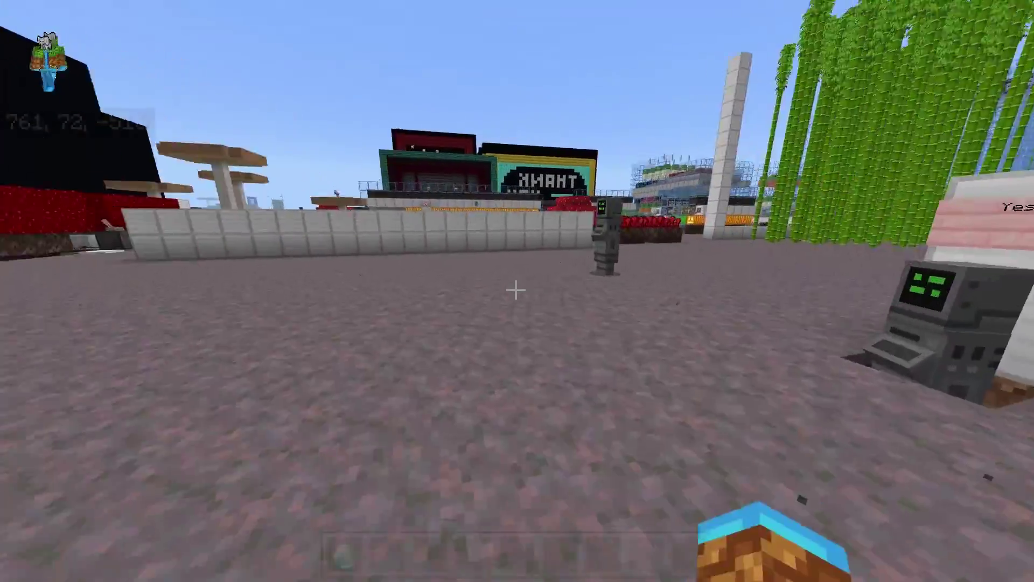
pyautogui.press('t')
pyautogui.press('Up')
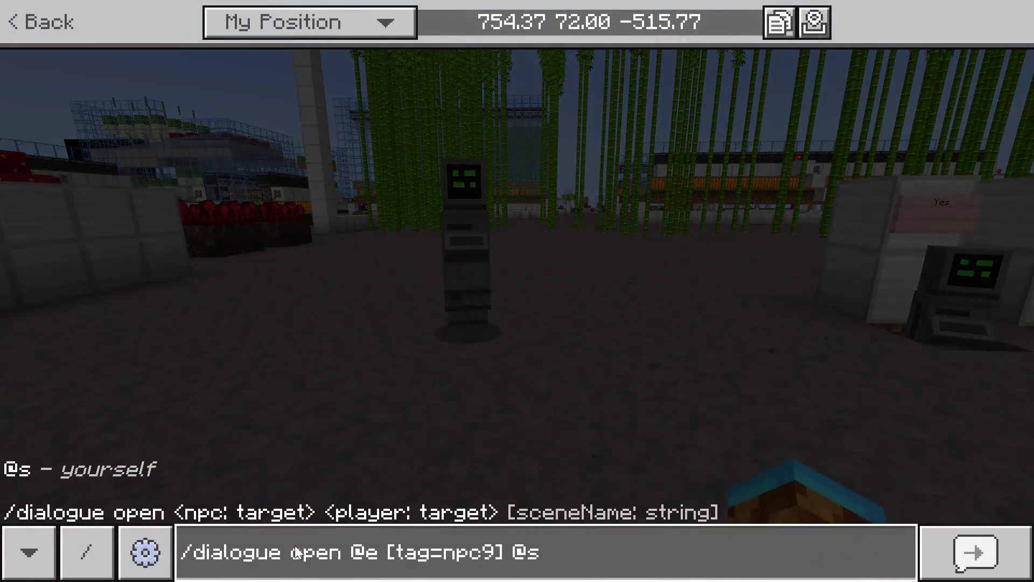
pyautogui.press('Return')
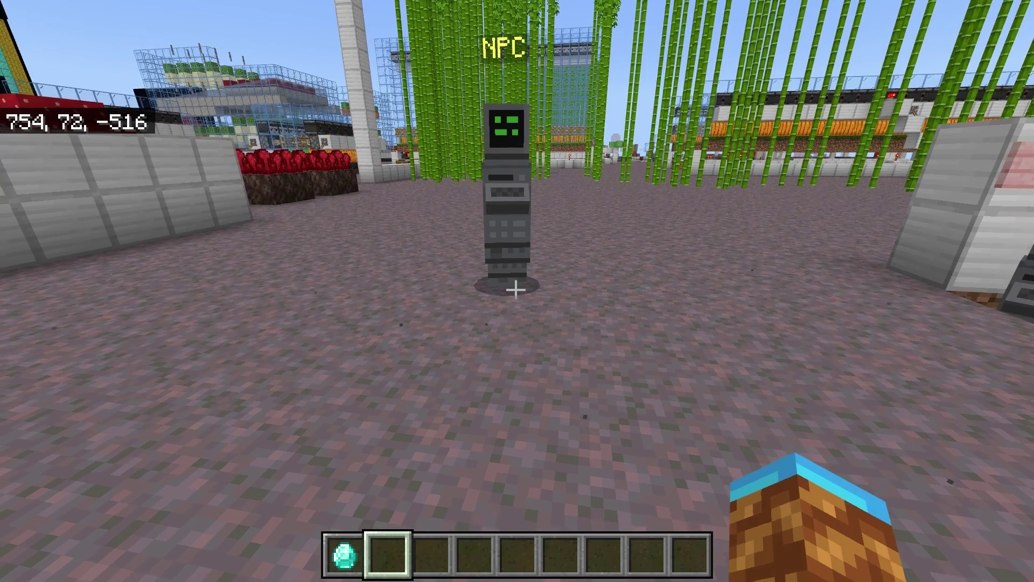
# Step: Examine the dialogue commands behind the computer-style NPC's Yes, Give me stuff and Outside SIM? answers in its advanced settings
pyautogui.press('w')
pyautogui.rightClick(517, 290)
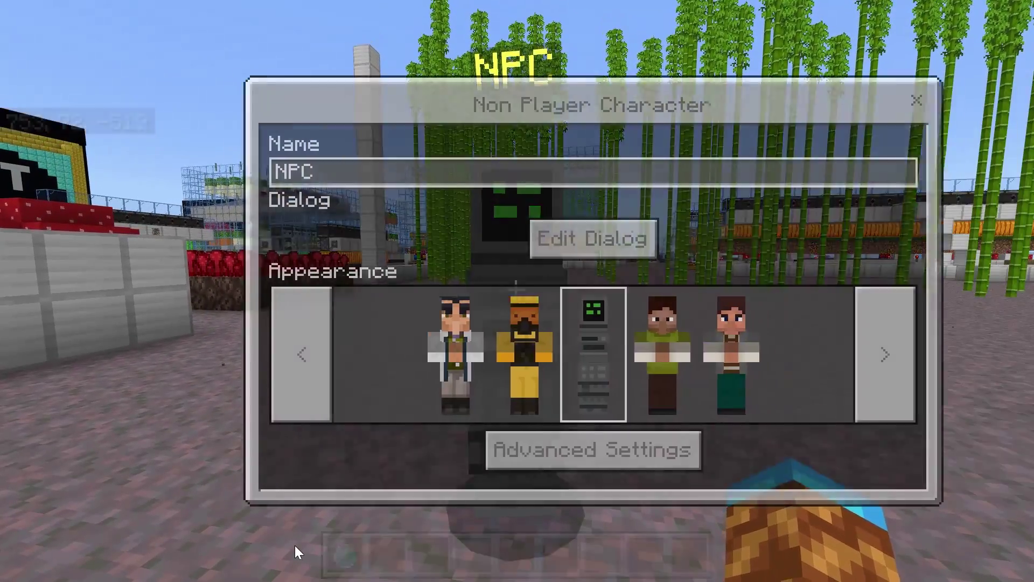
pyautogui.click(492, 452)
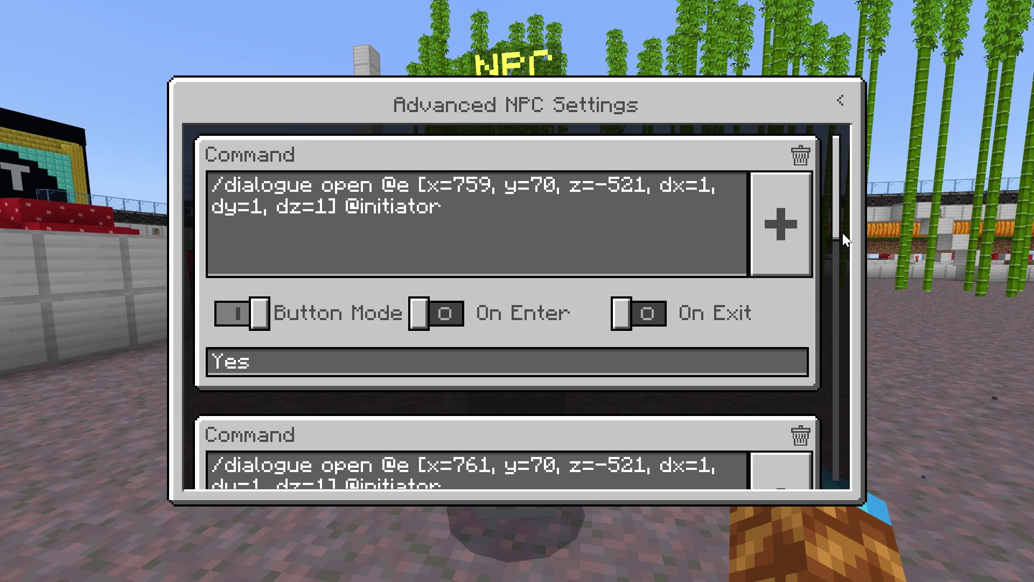
pyautogui.moveTo(837, 222); pyautogui.dragTo(861, 469)
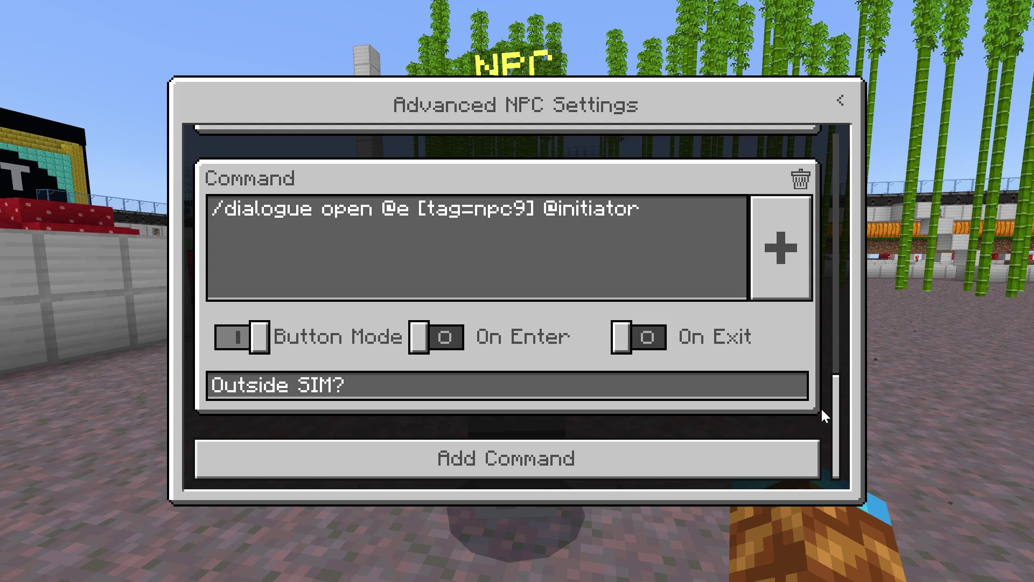
pyautogui.moveTo(837, 408); pyautogui.dragTo(840, 335)
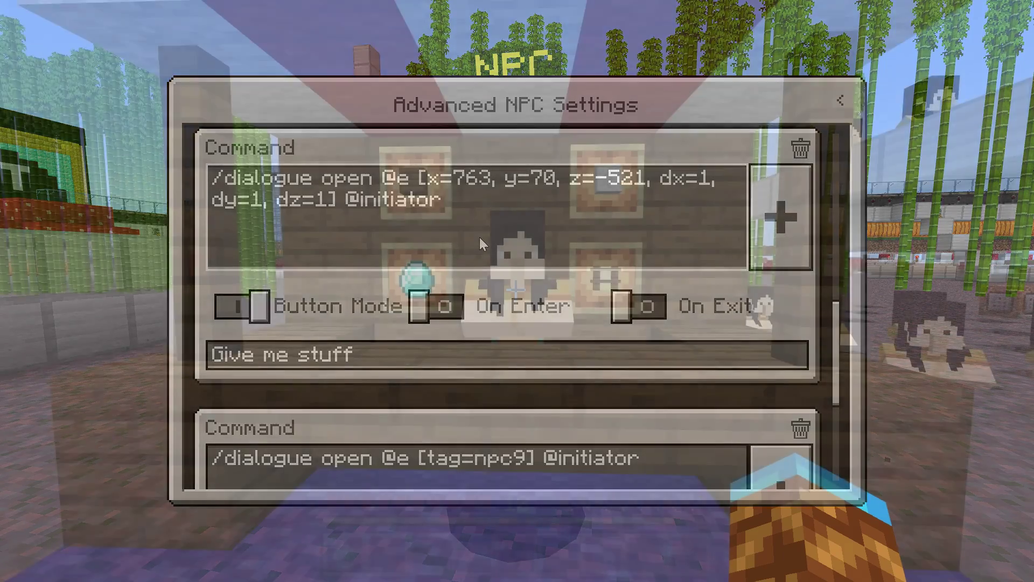
# Step: Go to the NPC in the shop stall, open its dialogue and try the Blocks page
pyautogui.press('w')
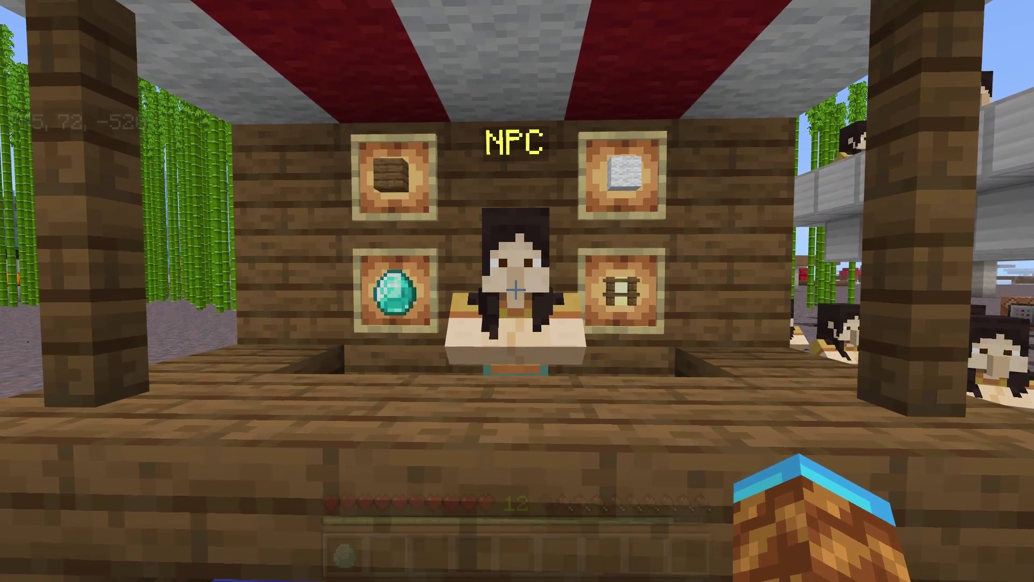
pyautogui.press('d')
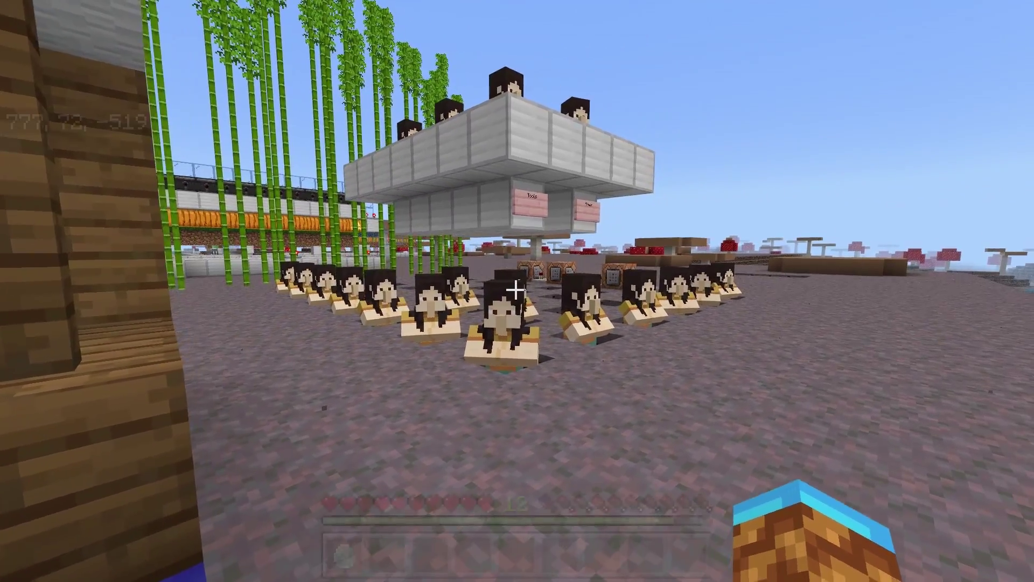
pyautogui.press('a')
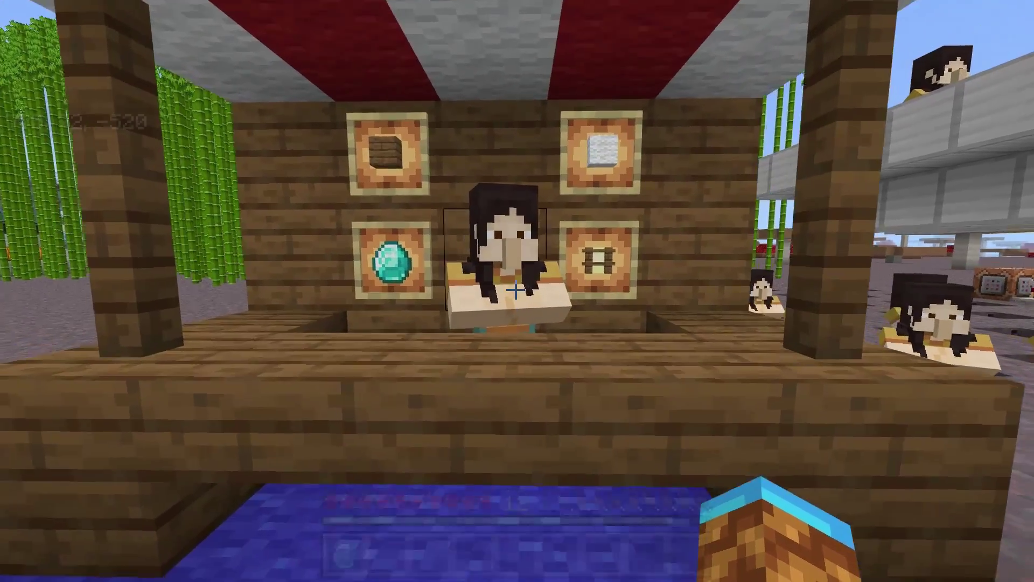
pyautogui.press('w')
pyautogui.rightClick(515, 290)
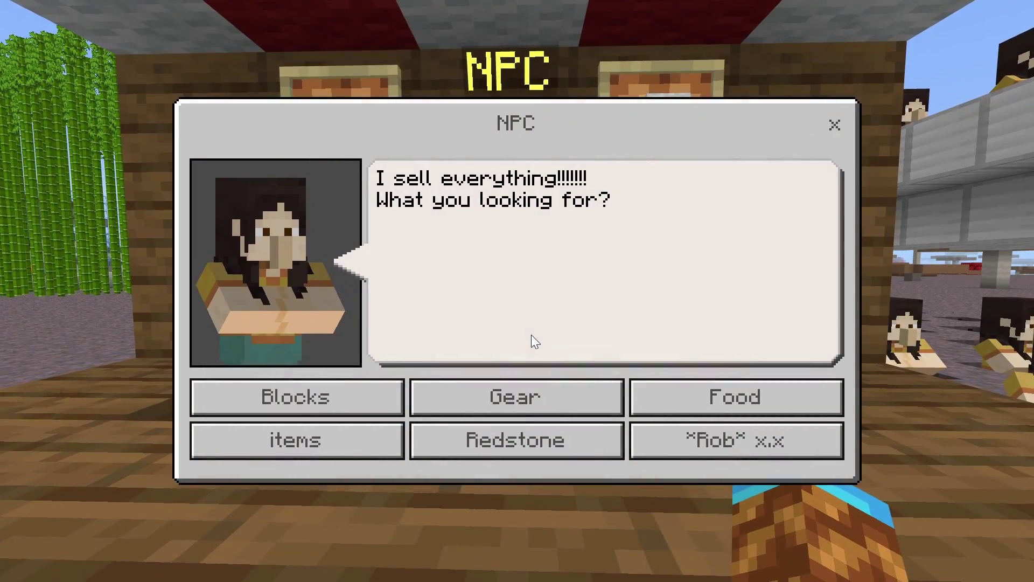
pyautogui.click(353, 402)
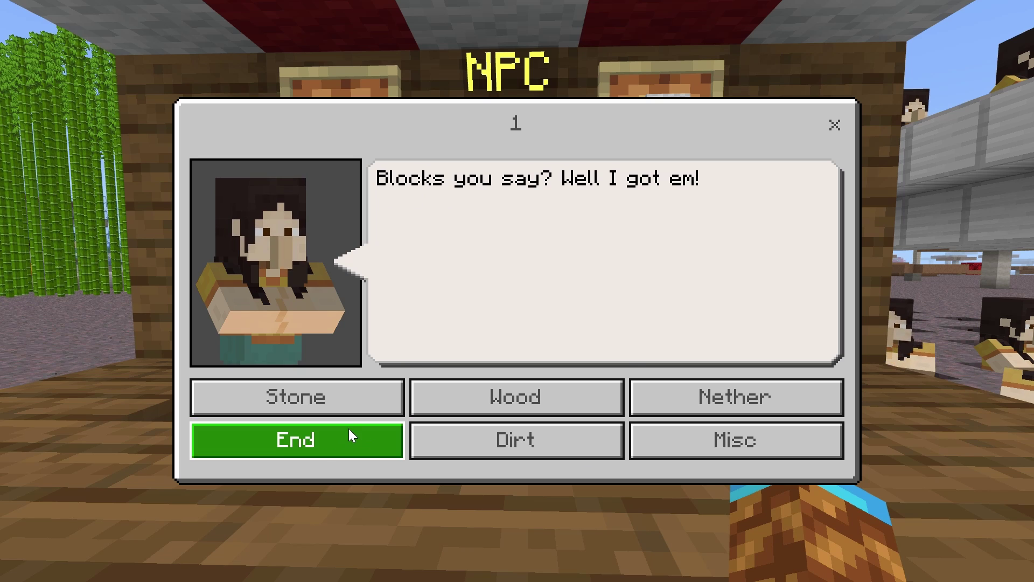
pyautogui.click(353, 400)
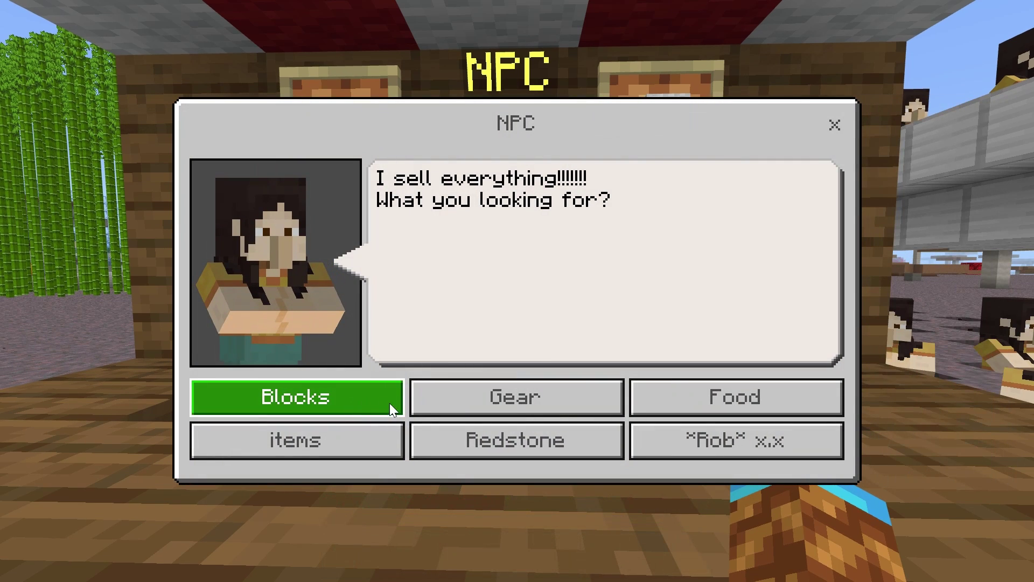
# Step: Go through the shop's Gear and Tools pages for Netherite, Diamond and Gold, ending back on the Gear page
pyautogui.click(489, 398)
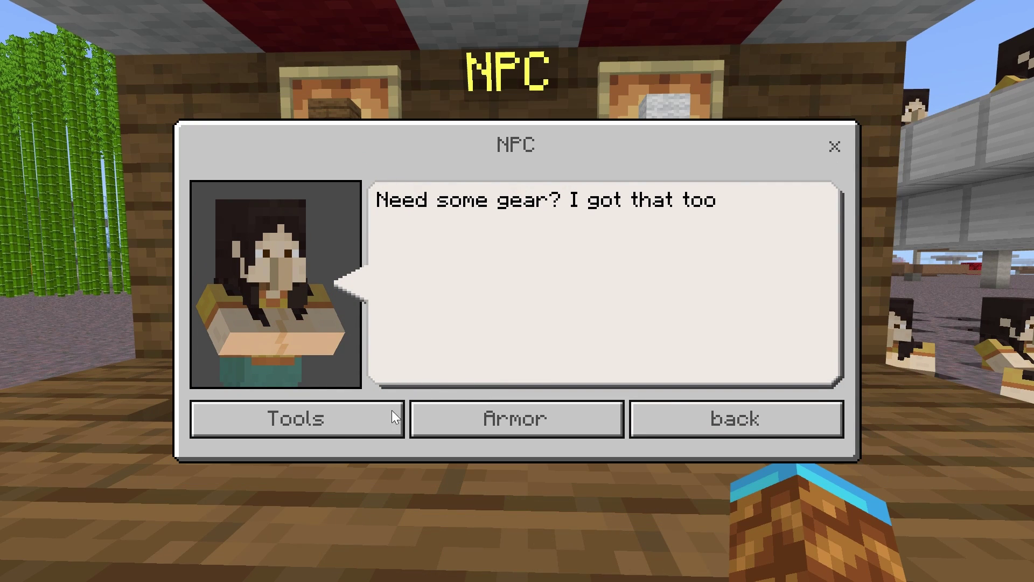
pyautogui.click(374, 418)
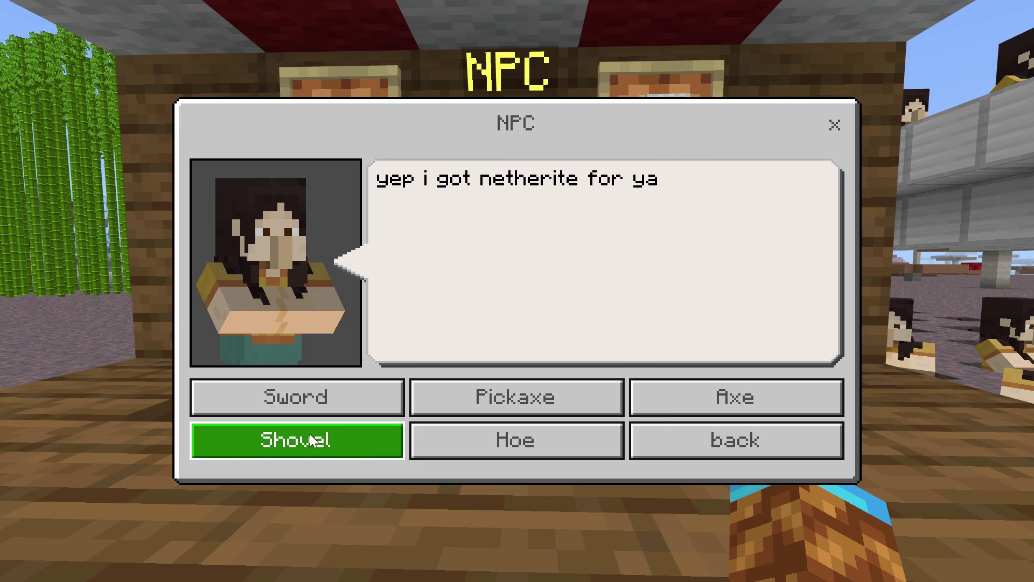
pyautogui.click(683, 446)
pyautogui.click(529, 396)
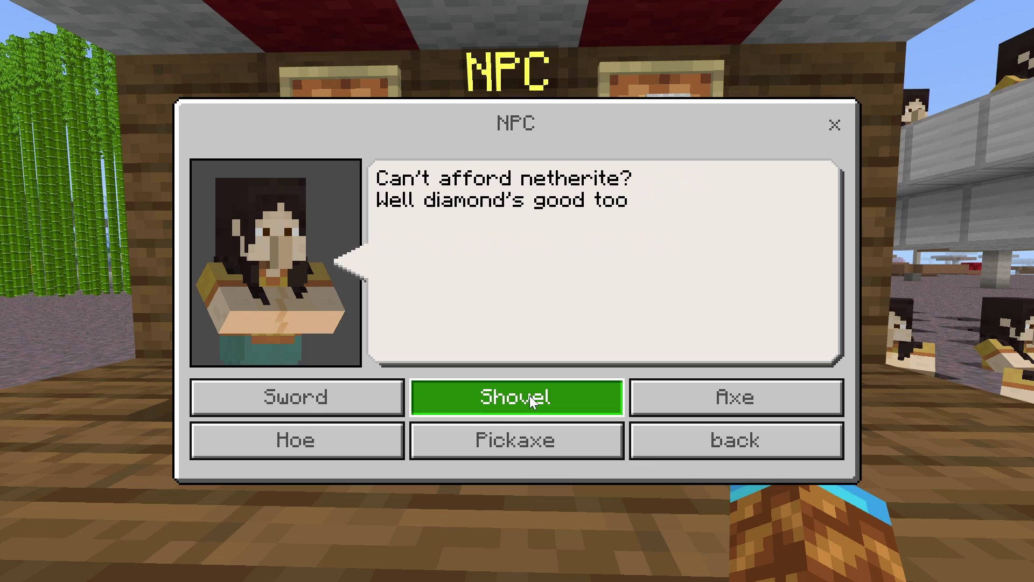
pyautogui.click(679, 440)
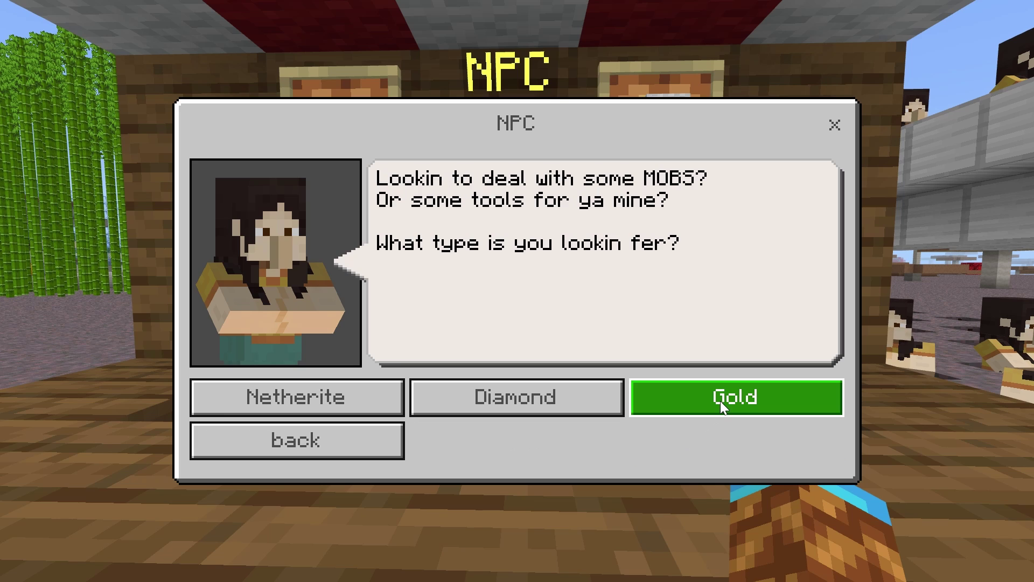
pyautogui.click(720, 400)
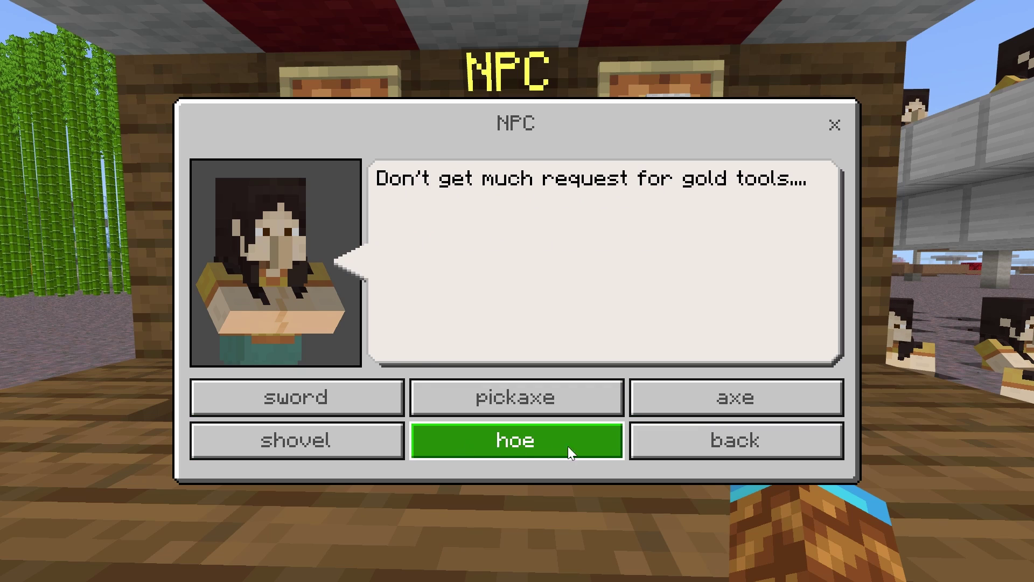
pyautogui.click(683, 444)
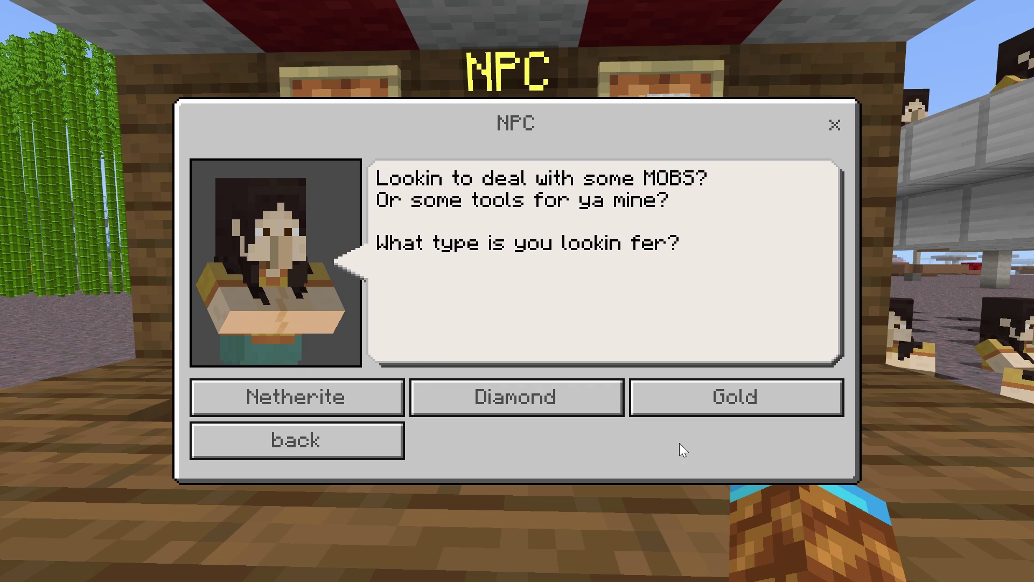
pyautogui.click(347, 439)
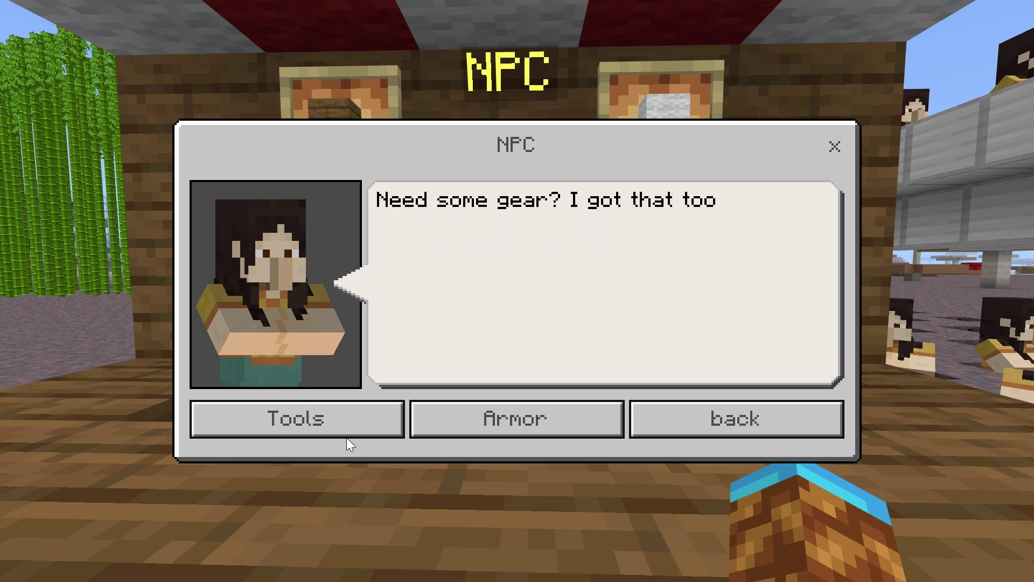
# Step: View the shop's Netherite armor page and close the dialogue
pyautogui.click(547, 418)
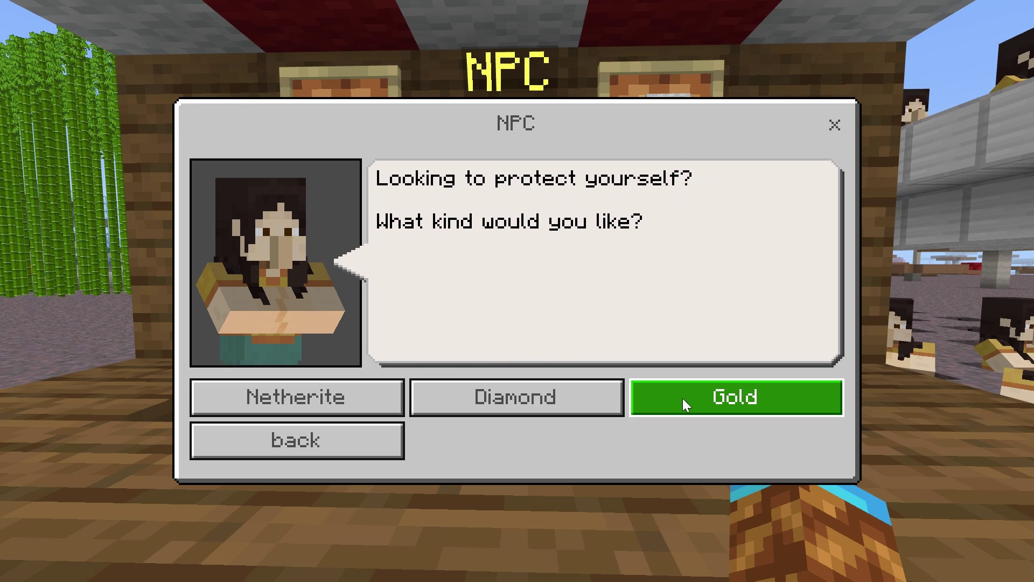
pyautogui.click(373, 405)
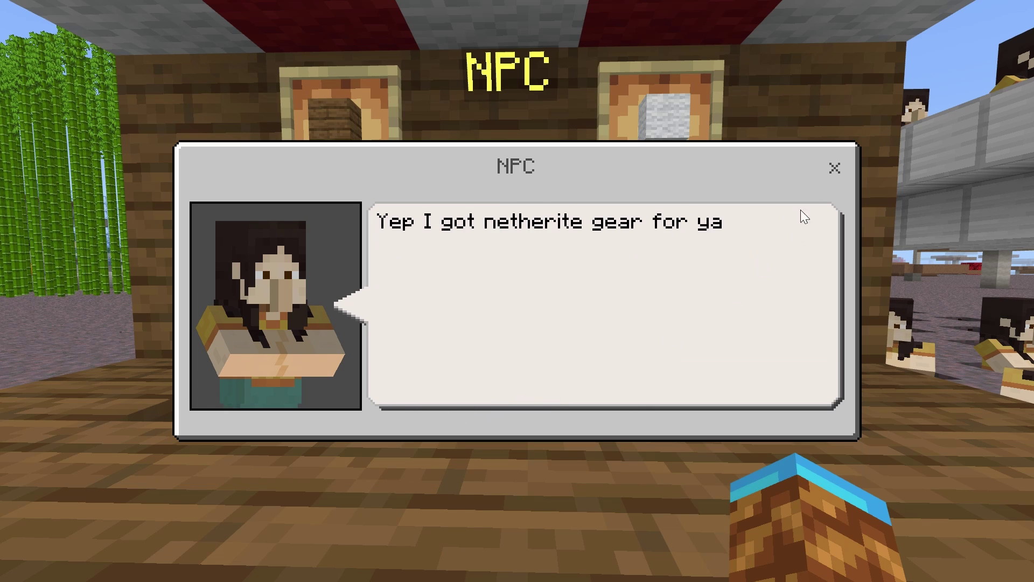
pyautogui.click(835, 168)
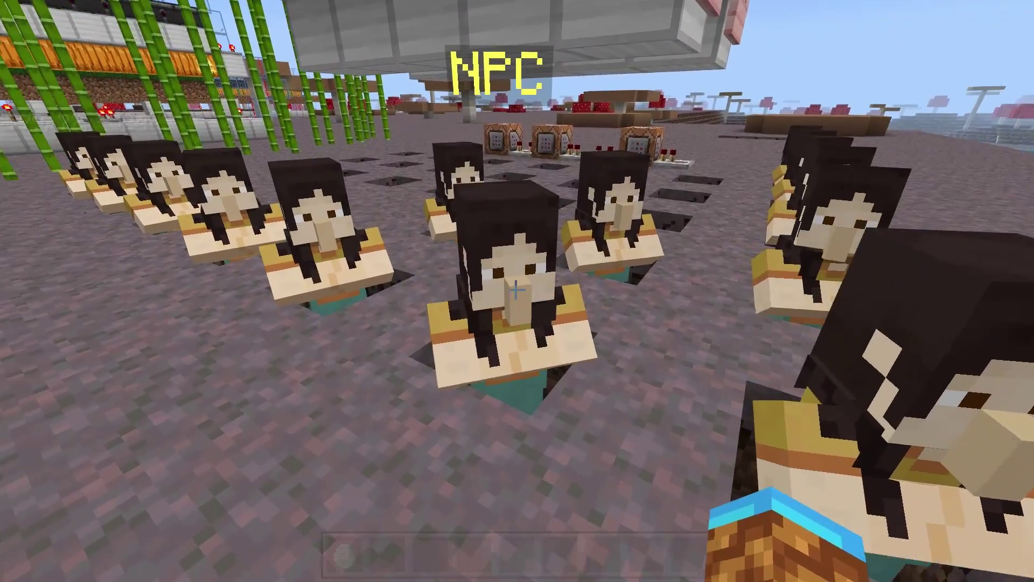
# Step: Enter /setblock x y z redstone_block as the command for the Stone answer of the sunken blocks NPC
pyautogui.rightClick(517, 291)
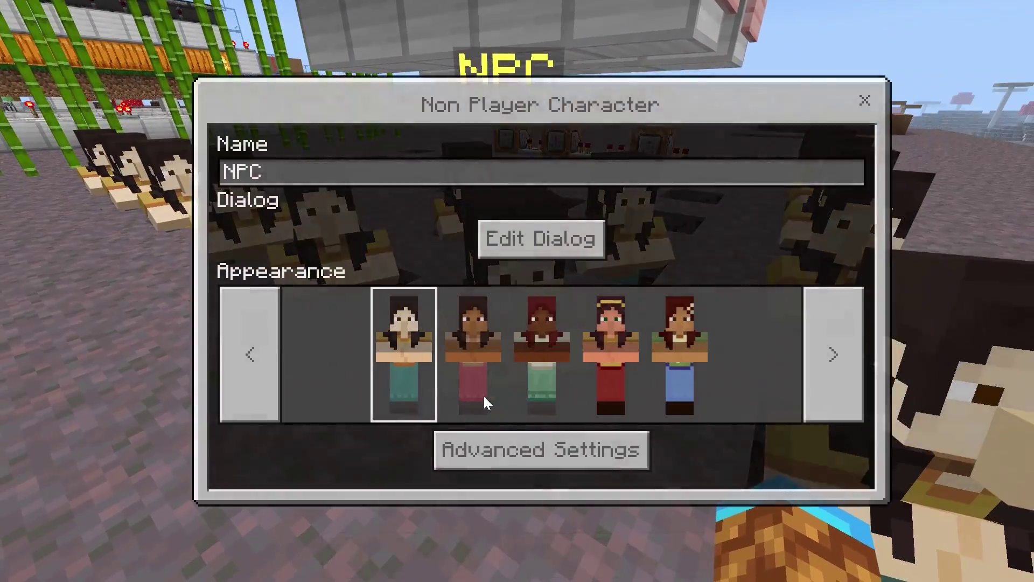
pyautogui.click(510, 438)
pyautogui.click(268, 361)
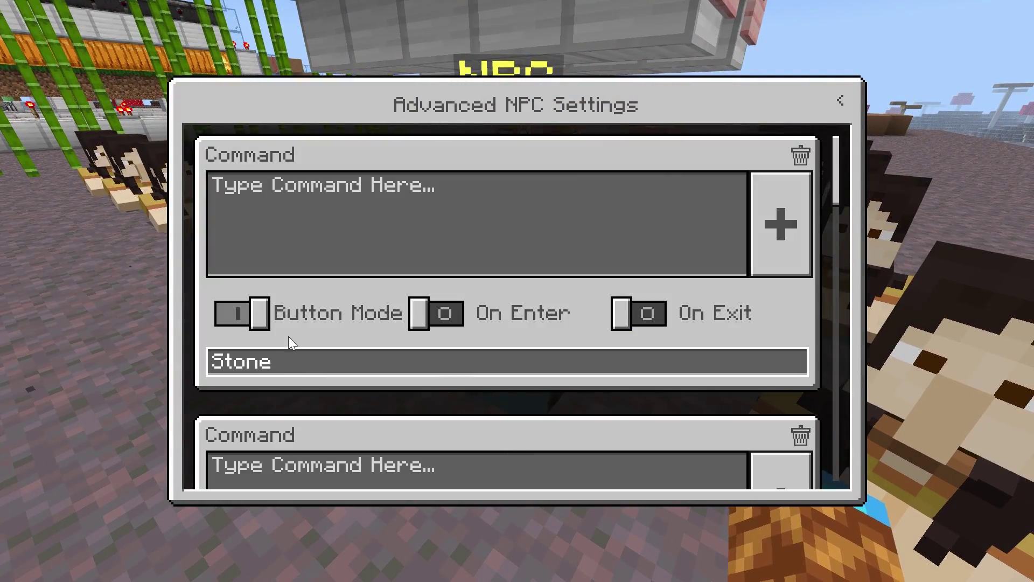
pyautogui.click(308, 202)
pyautogui.write('/setblock ')
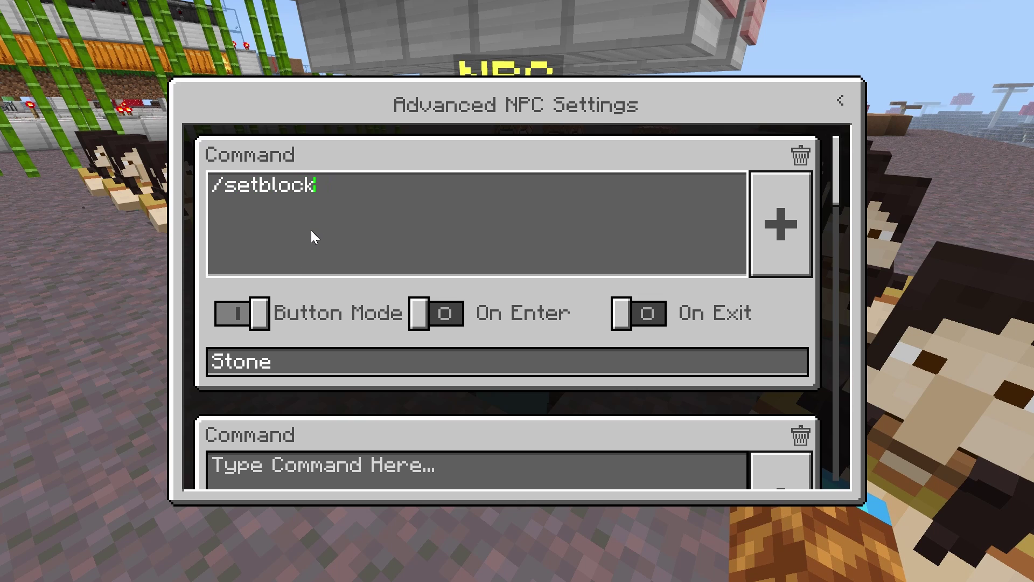
pyautogui.write('x y z redstone_block')
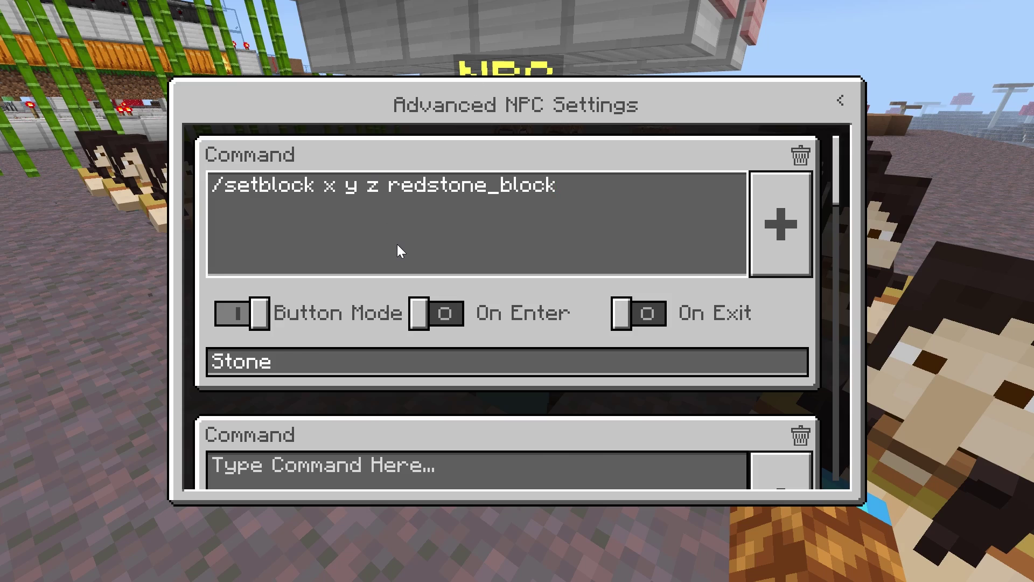
pyautogui.press('Escape')
pyautogui.press('Escape')
# Step: Look over the sunken NPCs and nearby command blocks, and return to the shop stall to open its NPC's dialogue
pyautogui.press('d')
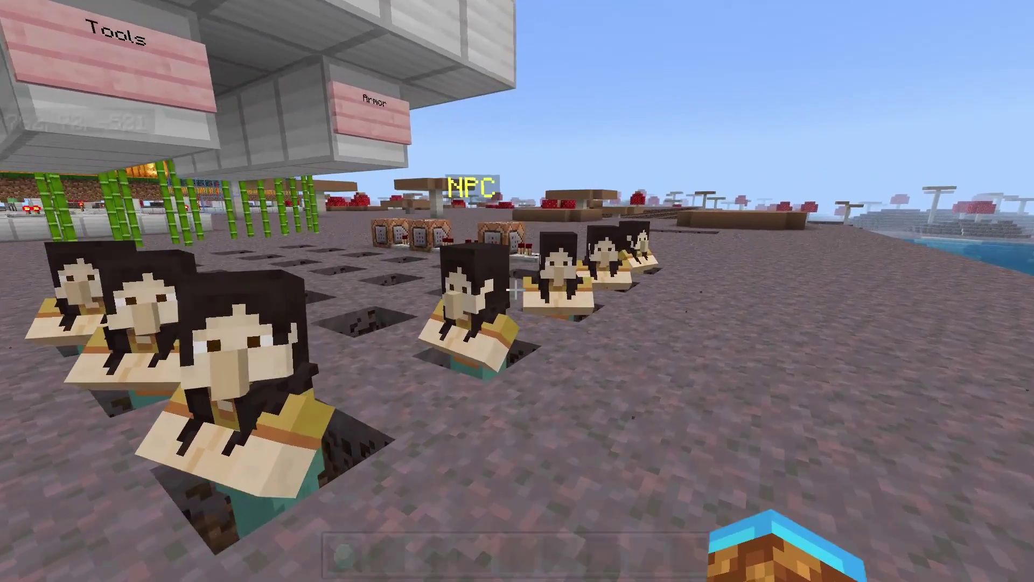
pyautogui.press('w')
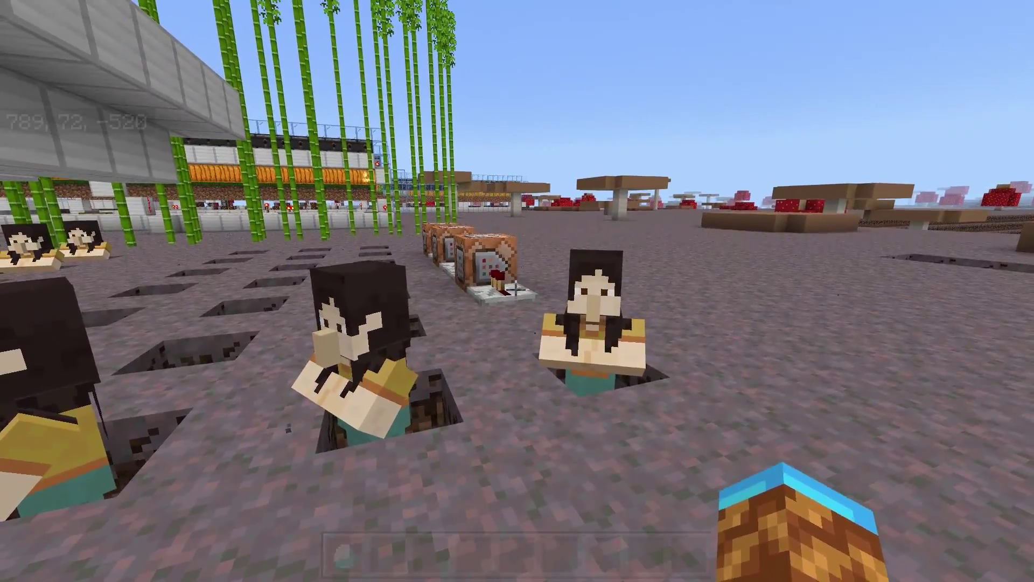
pyautogui.press('a')
pyautogui.press('w')
pyautogui.press('w')
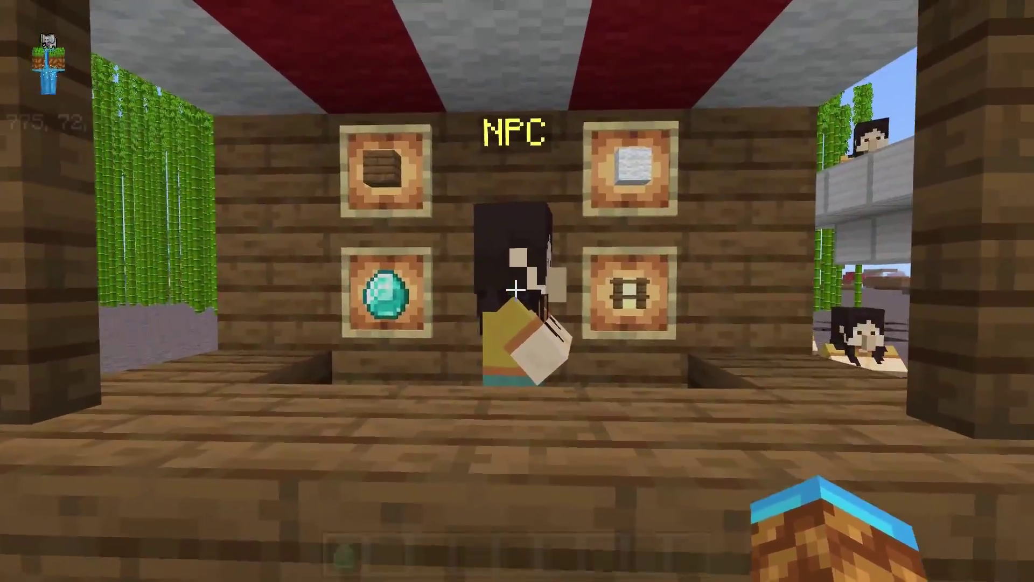
pyautogui.rightClick(514, 290)
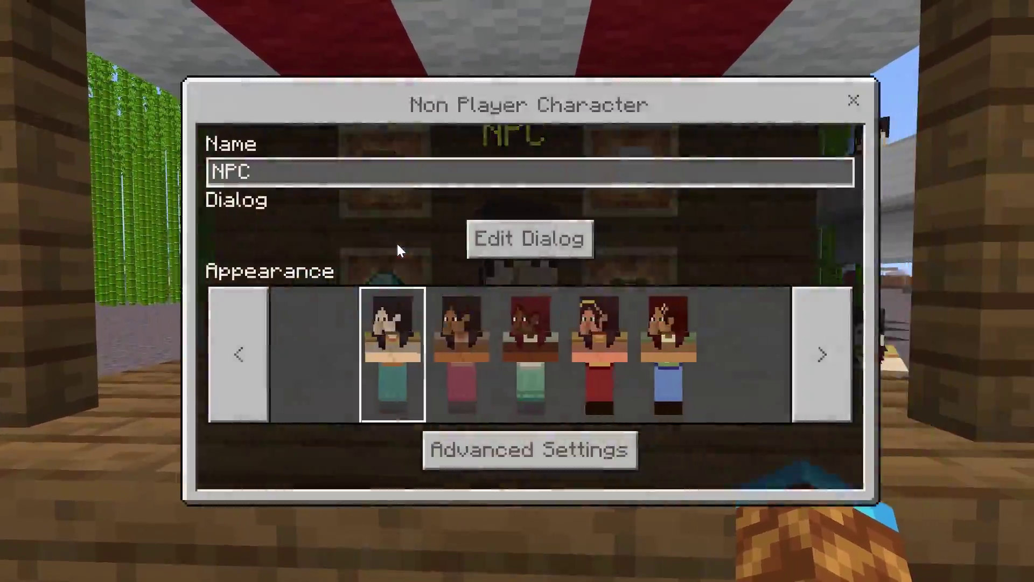
pyautogui.click(528, 246)
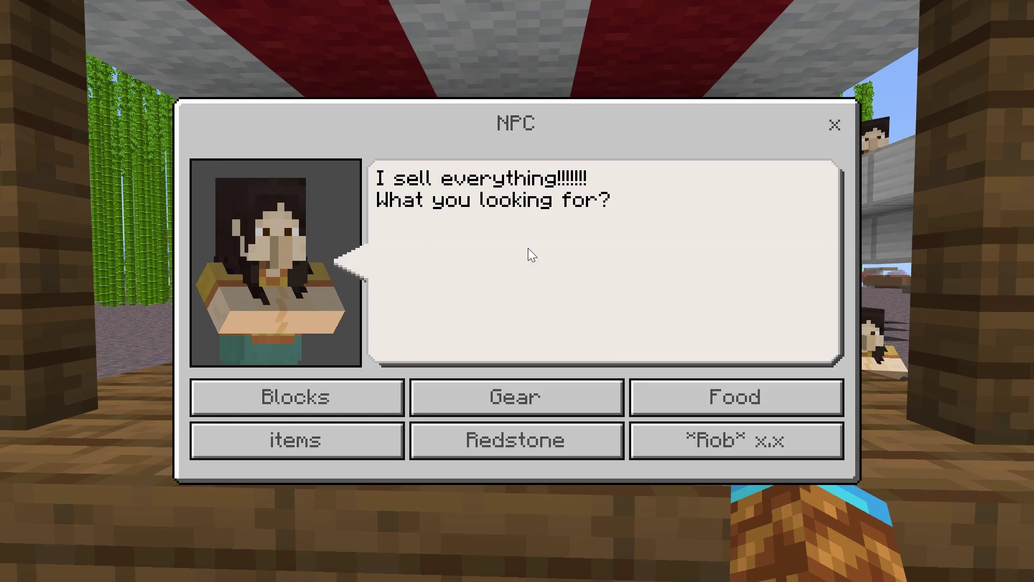
# Step: Choose the *Rob* x.x answer in the shop dialogue and reply to the seller's follow-up question to summon the guards
pyautogui.click(728, 442)
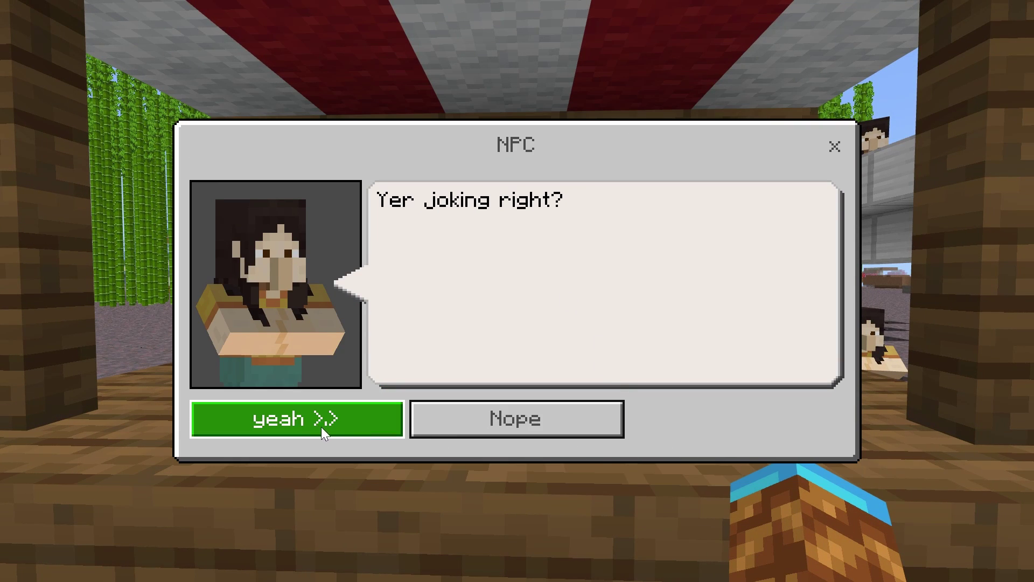
pyautogui.click(475, 429)
pyautogui.press('a')
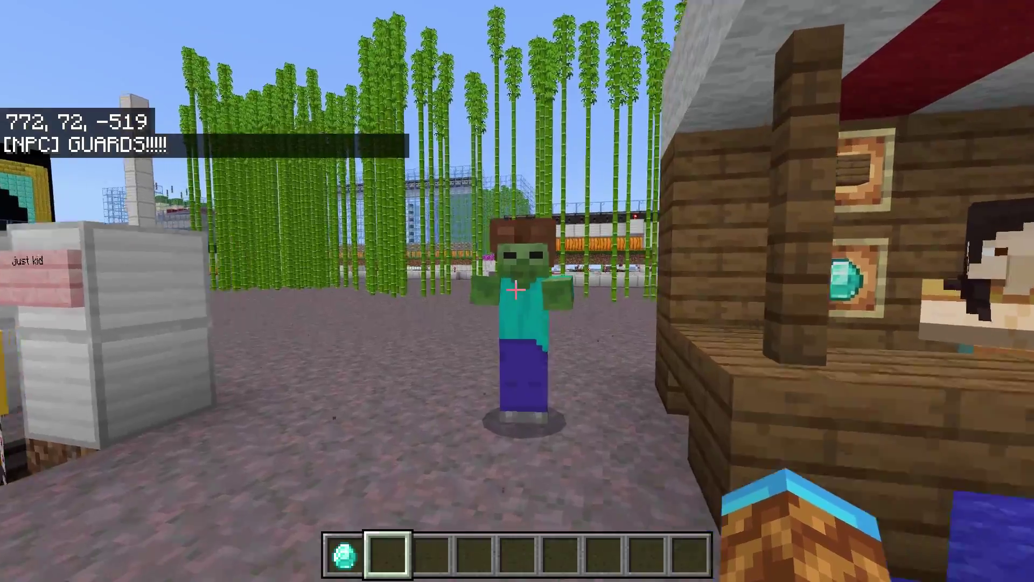
# Step: Attack the zombie guard beside the shop stall
pyautogui.click(516, 291)
pyautogui.press('w')
pyautogui.click(516, 290)
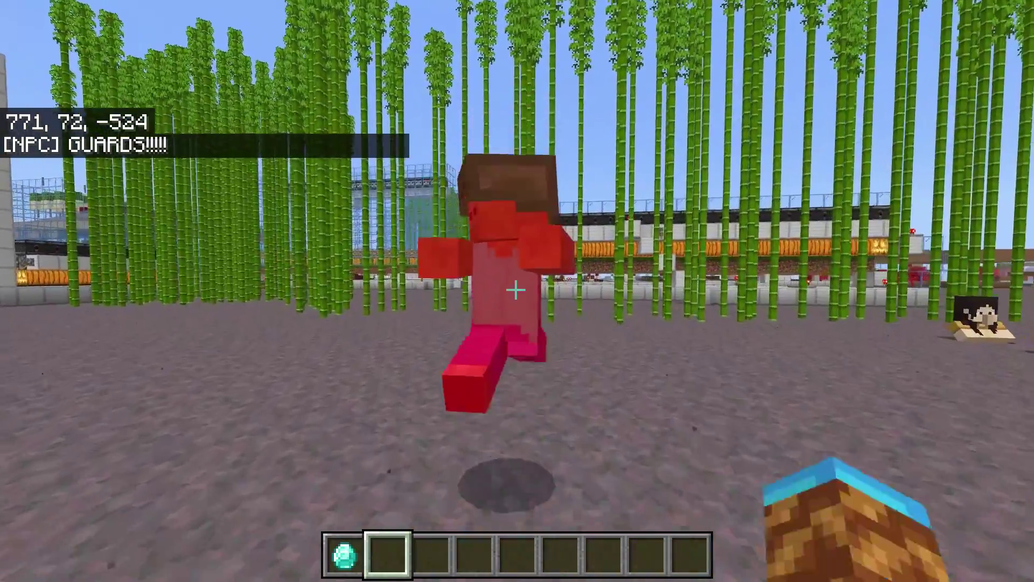
pyautogui.click(517, 291)
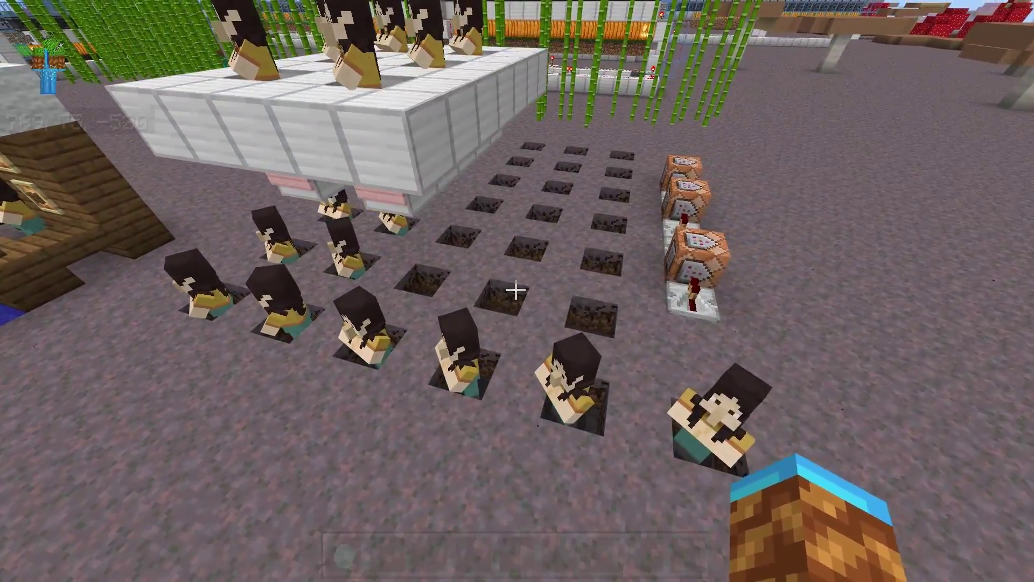
# Step: Look over the sunken NPCs, the raised platform NPCs and command blocks, and the stairwell to the underground room
pyautogui.press('a')
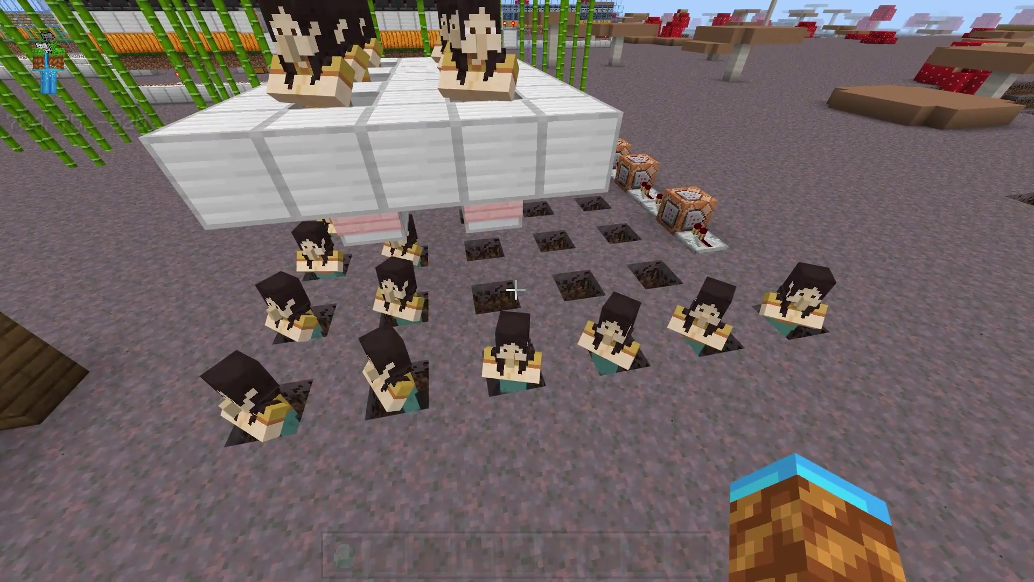
pyautogui.press('a')
pyautogui.press('space')
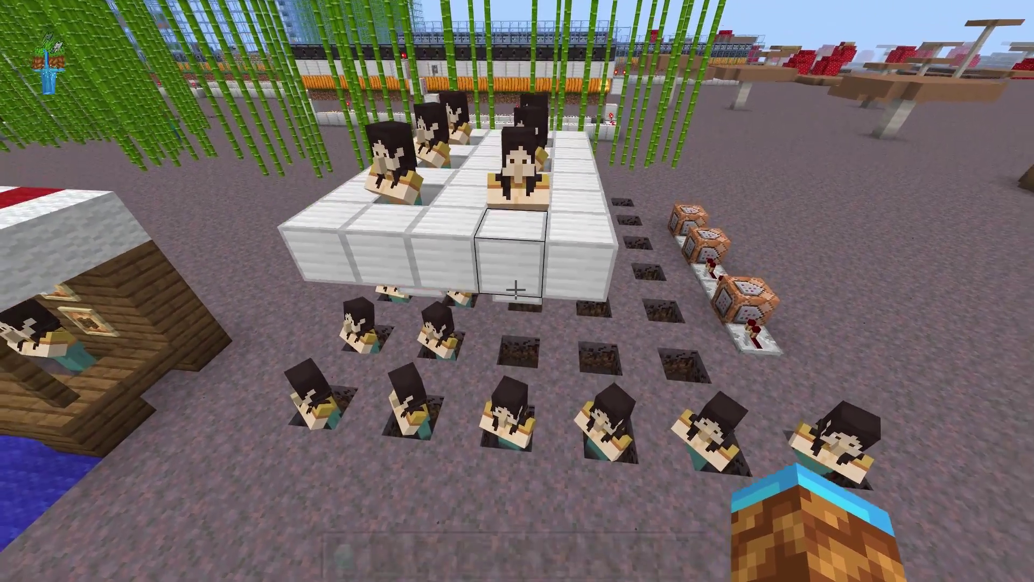
pyautogui.press('s')
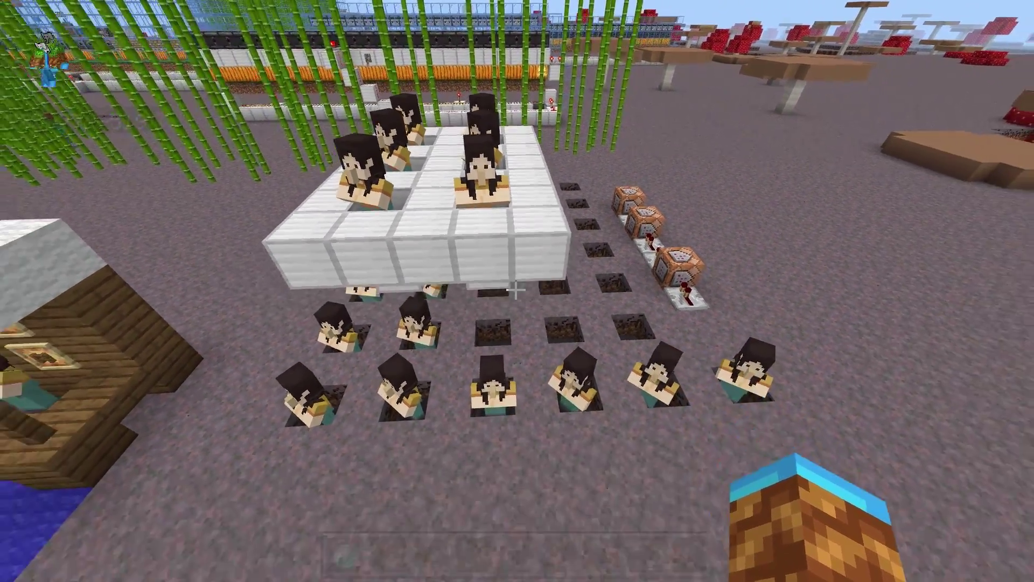
pyautogui.press('w')
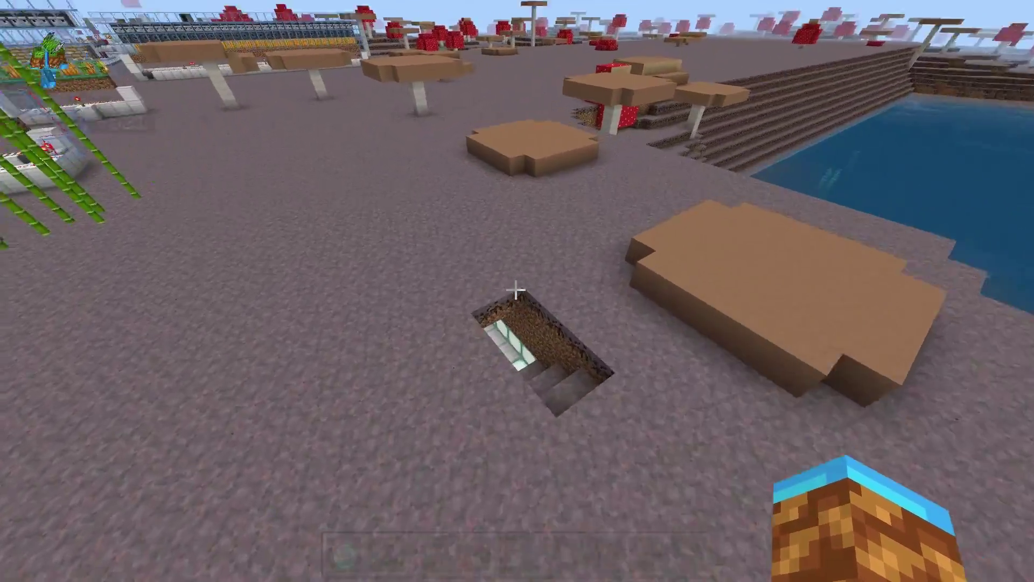
pyautogui.press('w')
pyautogui.press('d')
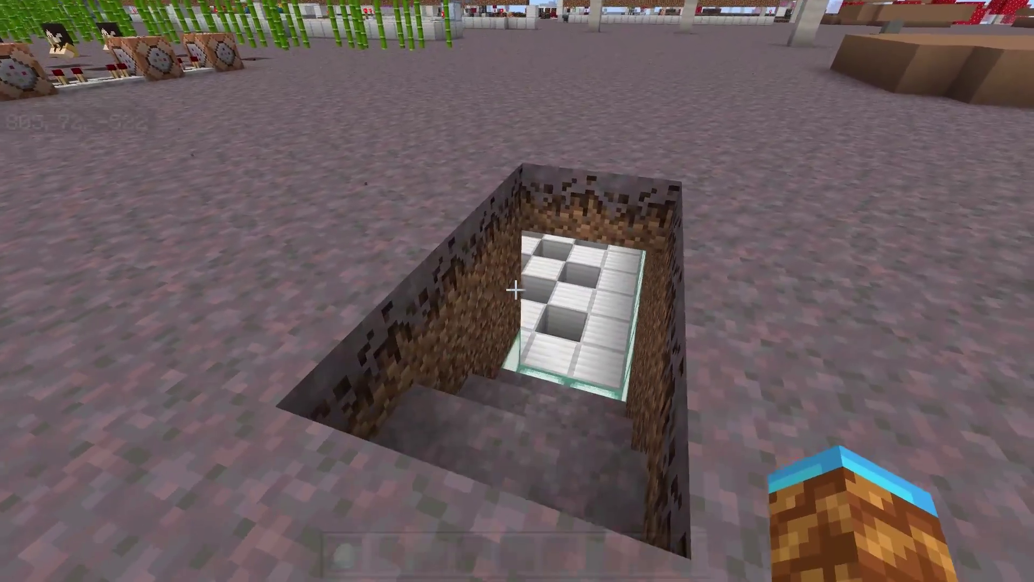
# Step: Summon a new NPC on the open ground near the command blocks with /summon npc
pyautogui.press('s')
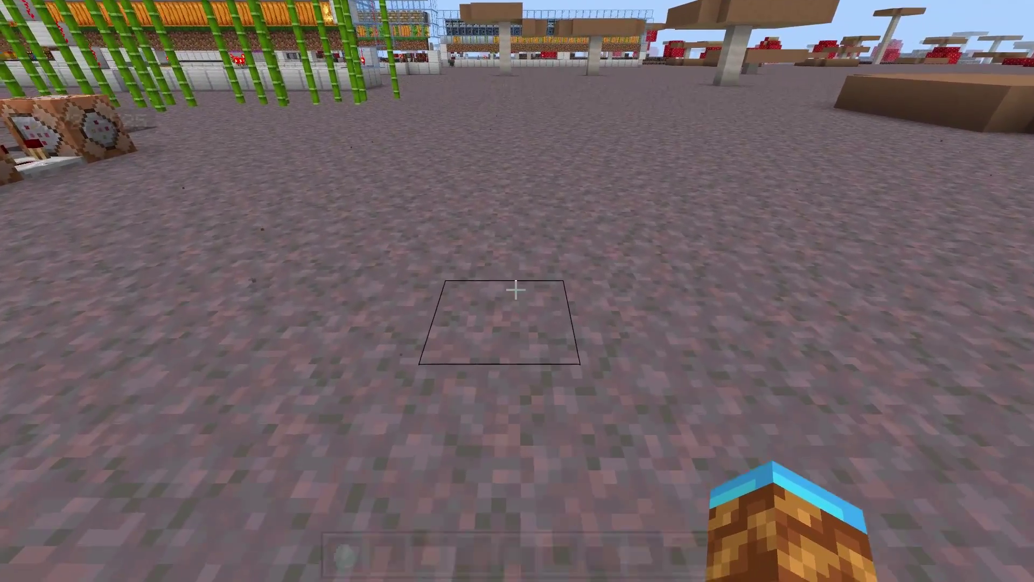
pyautogui.write('t')
pyautogui.write('/summon ')
pyautogui.write('npc')
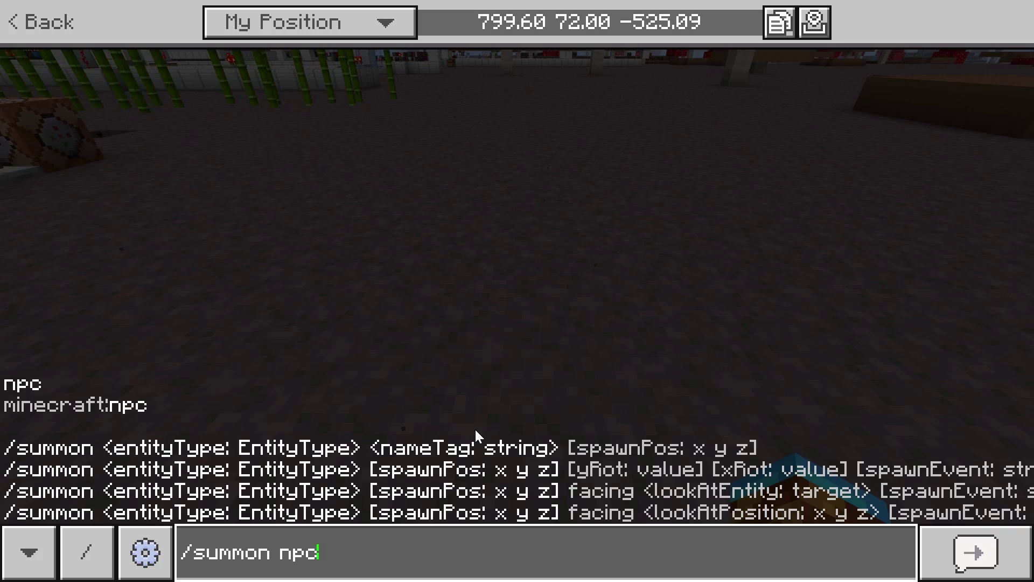
pyautogui.press('Return')
# Step: Set the new NPC's dialog text to "I do stuff!!"
pyautogui.press('s')
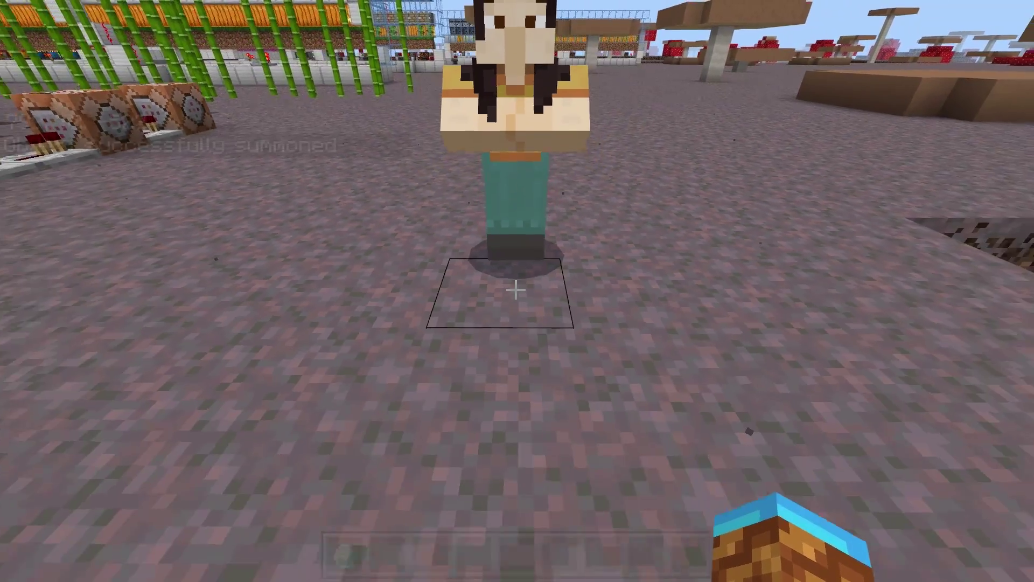
pyautogui.press('s')
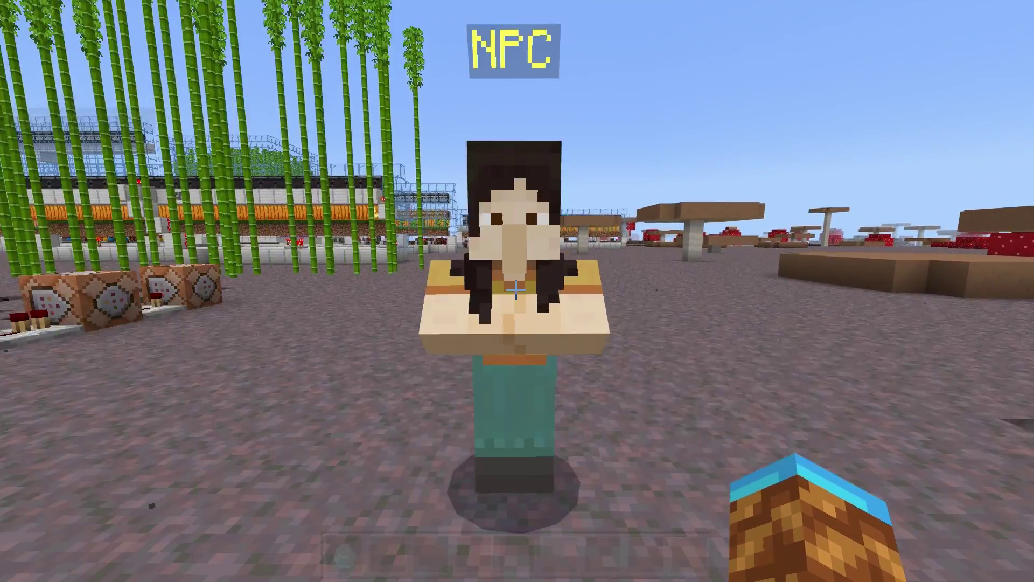
pyautogui.rightClick(516, 290)
pyautogui.click(534, 237)
pyautogui.click(511, 237)
pyautogui.write('I do stuff')
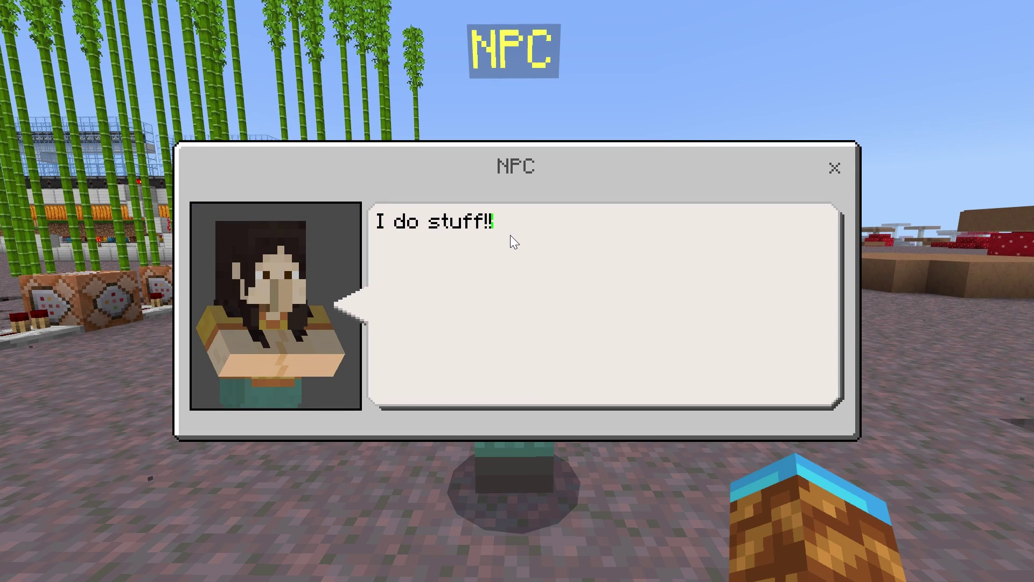
pyautogui.write('!!')
pyautogui.press('Escape')
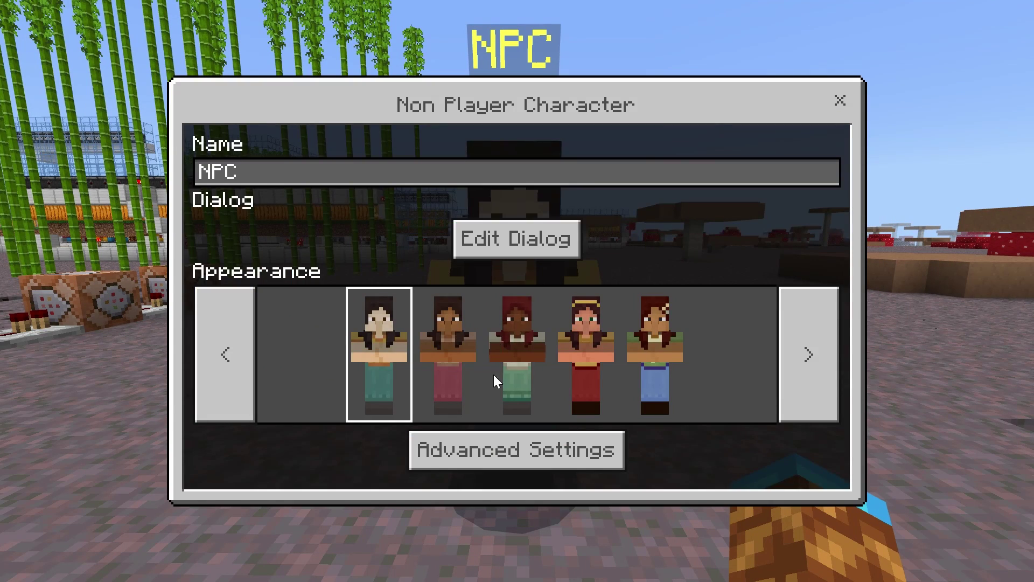
# Step: Add a command to the NPC in Button Mode with the button text "What you do?"
pyautogui.click(486, 442)
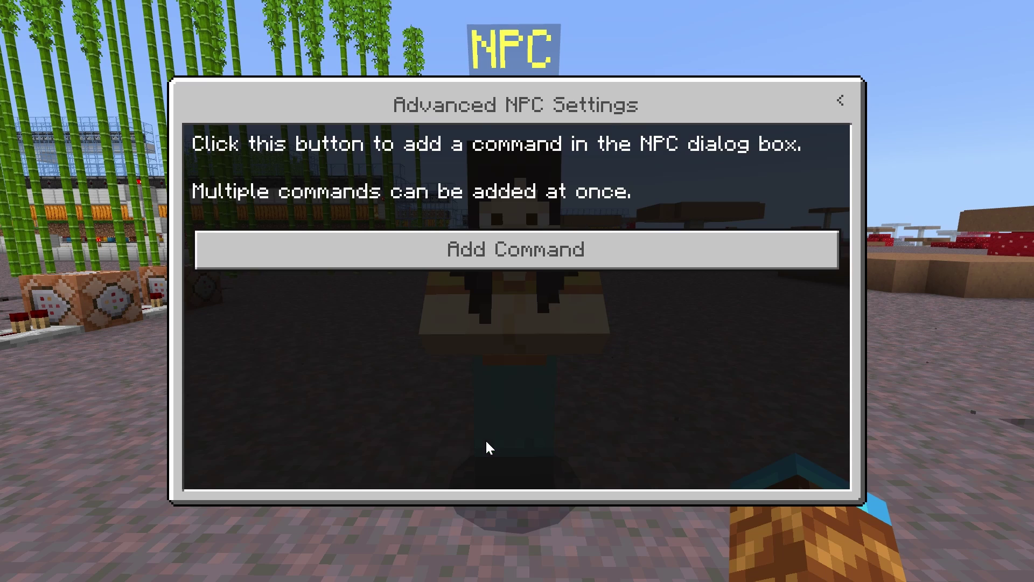
pyautogui.click(482, 246)
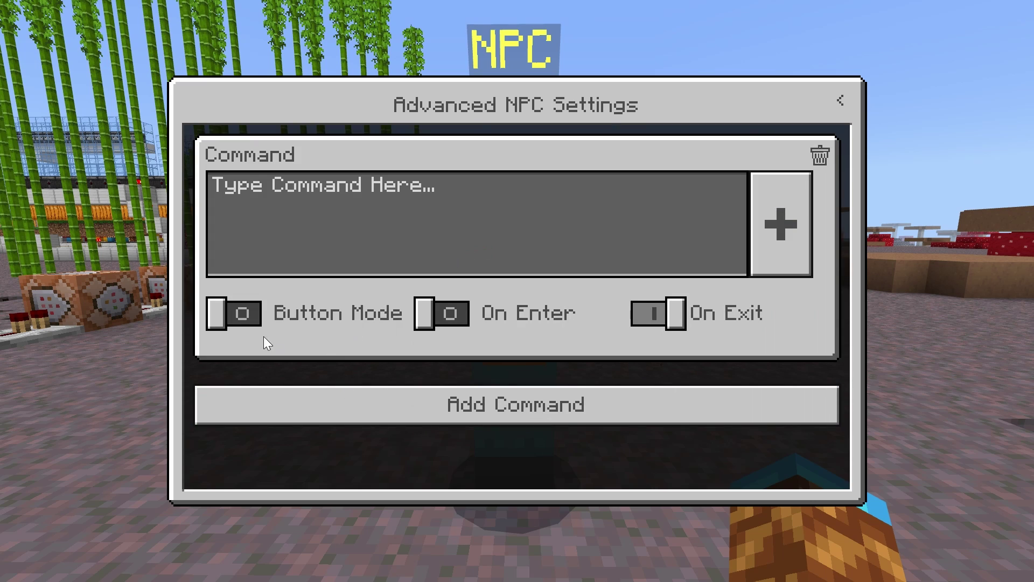
pyautogui.click(244, 318)
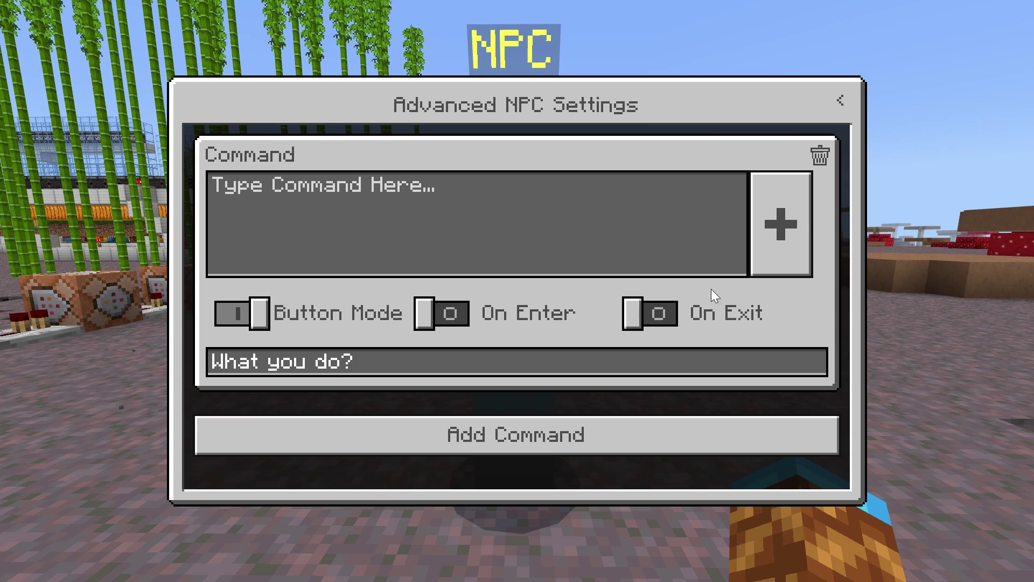
# Step: Add a second NPC command in Button Mode with the button text "Teleport me!"
pyautogui.click(598, 435)
pyautogui.scroll(-5, 835, 319)
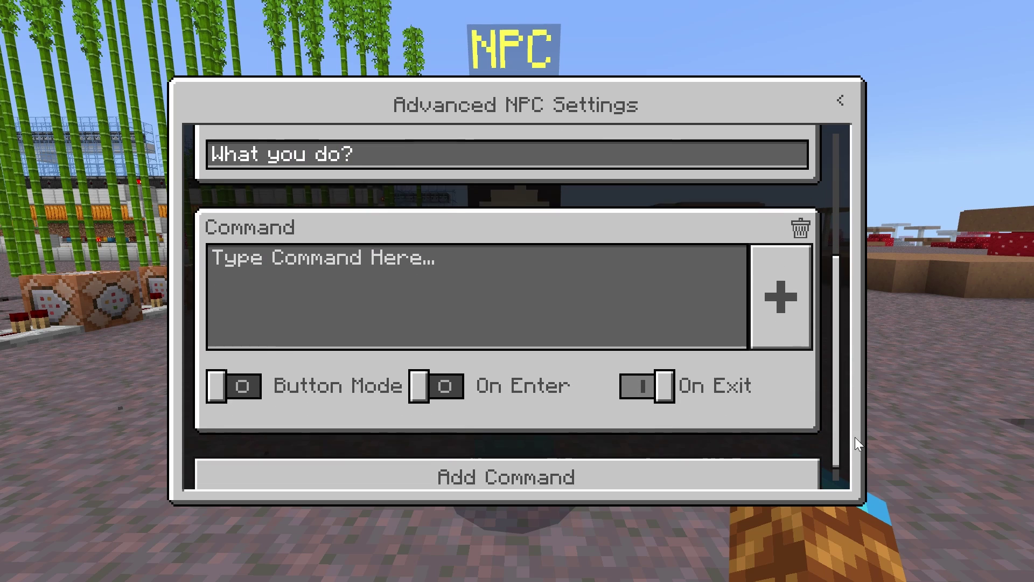
pyautogui.click(254, 384)
pyautogui.click(283, 431)
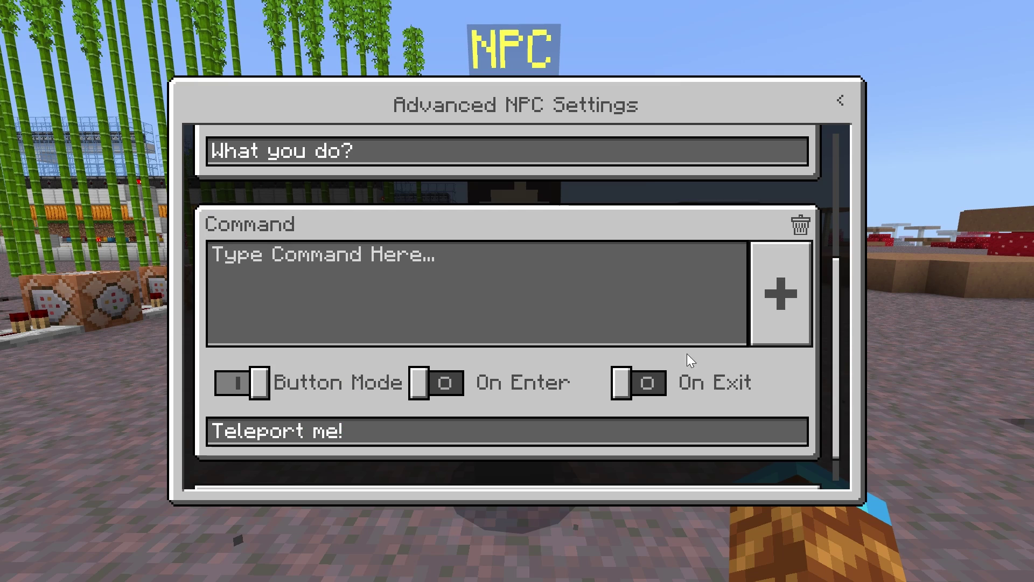
# Step: Add a third command to the NPC below the Teleport me! entry
pyautogui.scroll(-2, 684, 409)
pyautogui.click(677, 458)
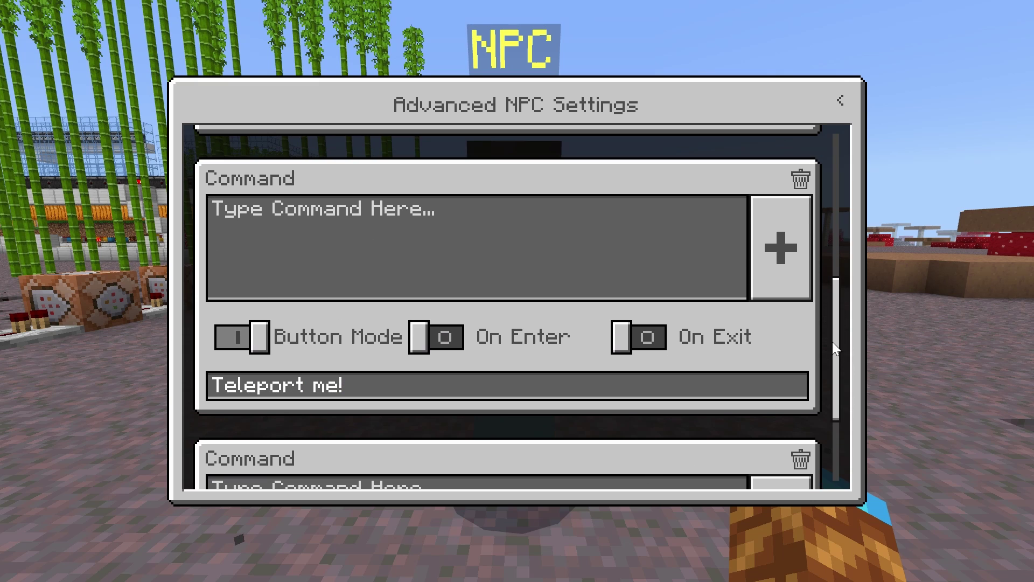